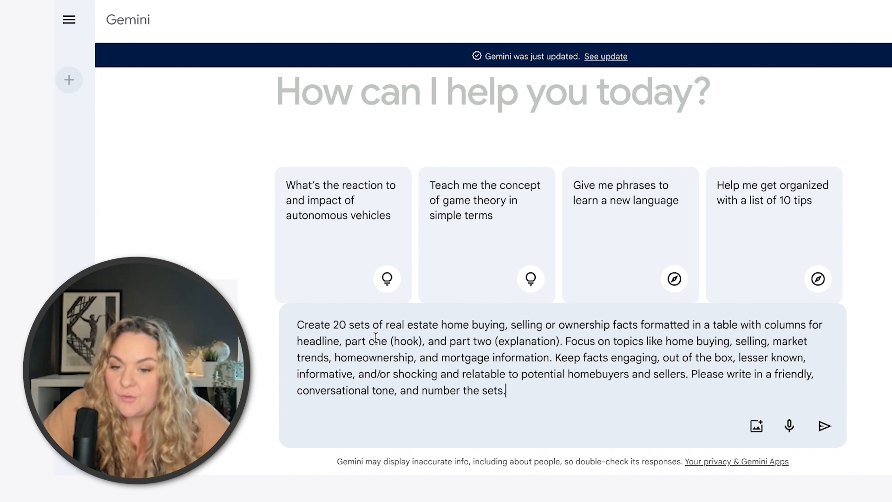
Submit the prompt for 20 sets of real estate facts in a headline, hook and explanation table, and review the response.
left_click(824, 426)
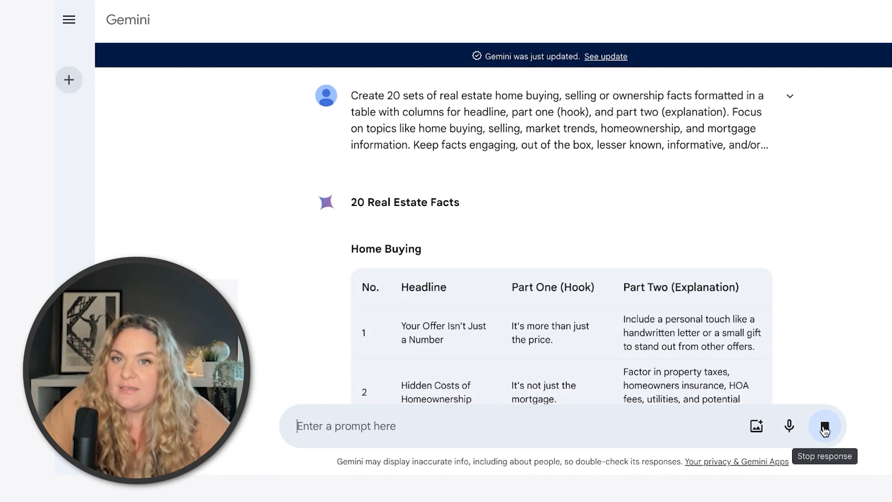
scroll(605, 209, "down", 2)
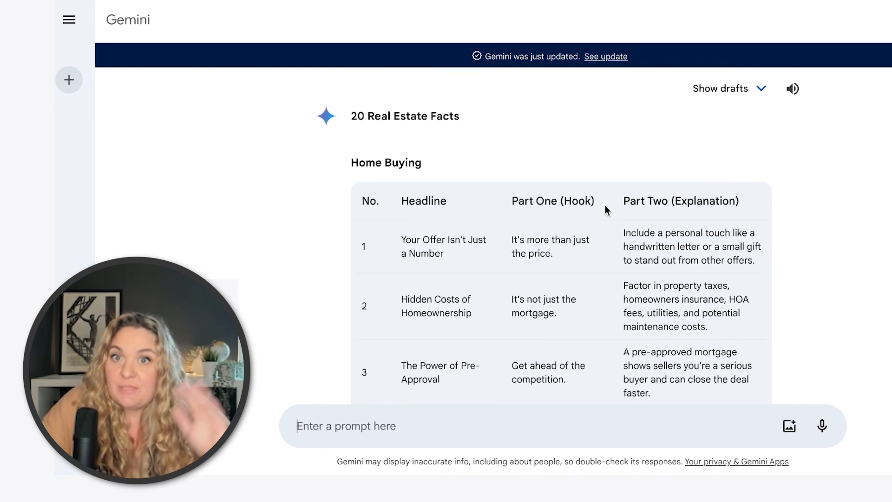
scroll(542, 183, "down", 2)
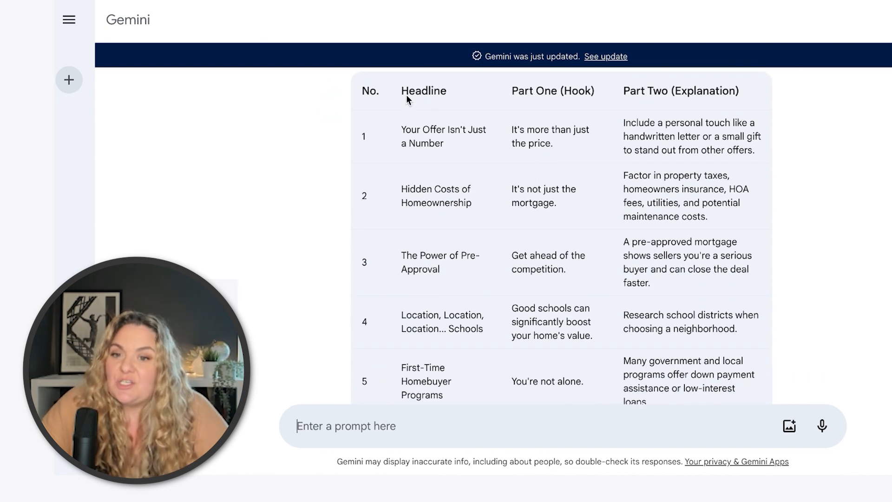
scroll(446, 341, "down", 5)
scroll(446, 341, "up", 9)
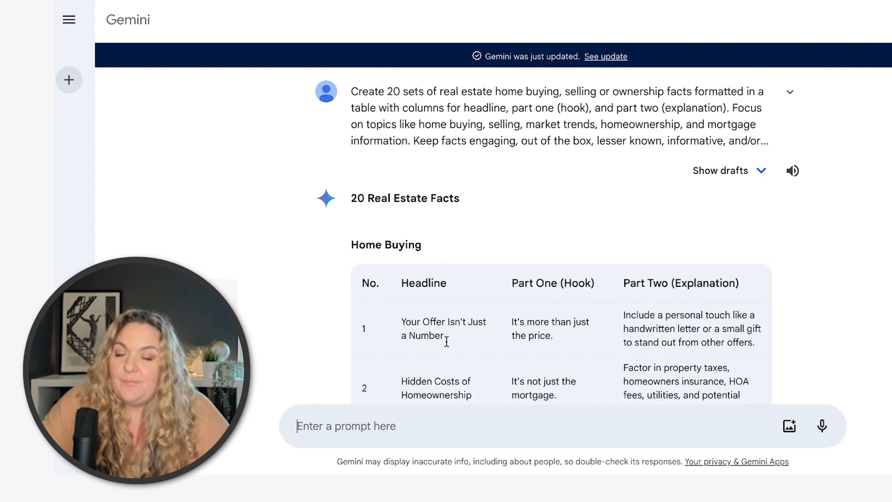
Check how the facts are split across tables and ask Gemini to put all ideas in one table.
scroll(446, 339, "down", 9)
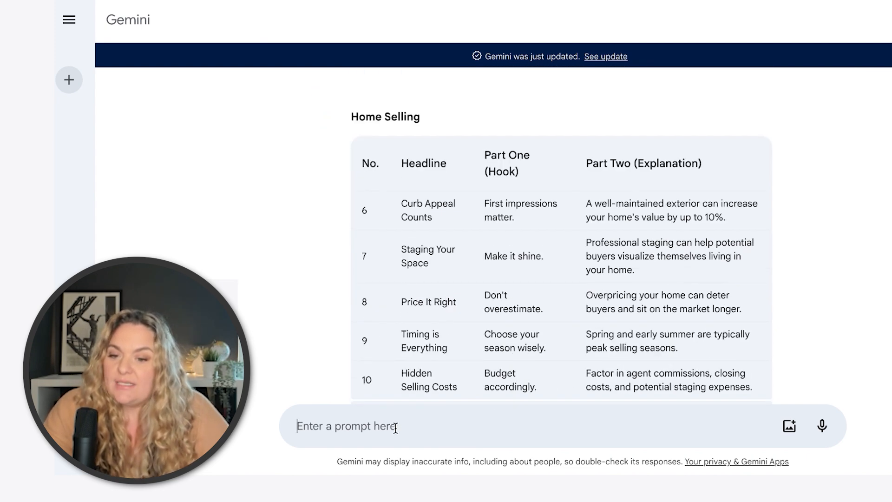
type("Please pt")
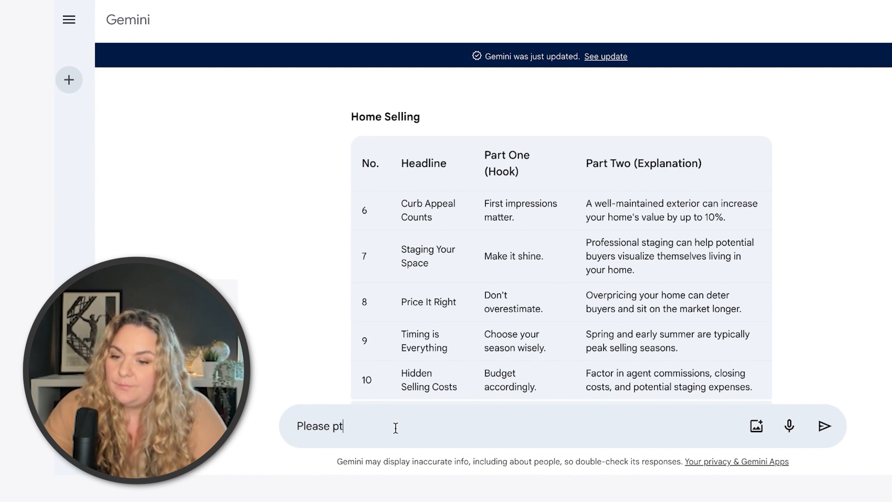
type(" put all ideas in one table")
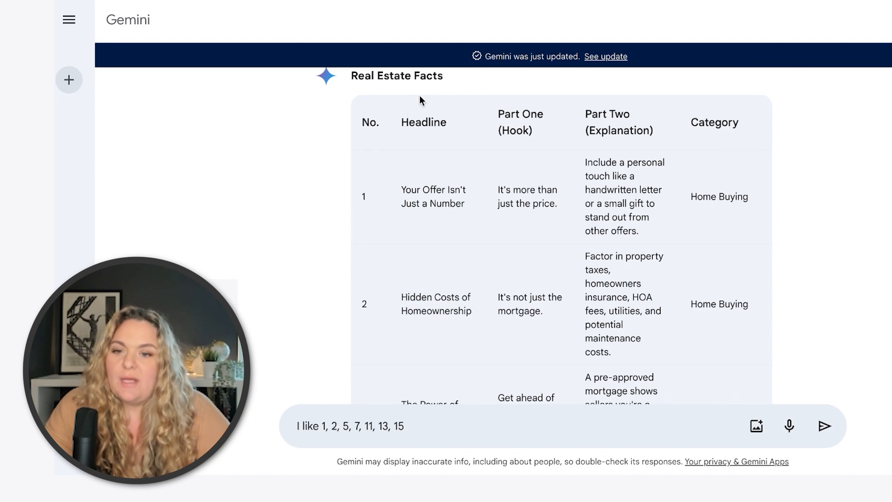
Review the combined table and send the prompt "I like 1, 2, 5, 7, 11, 13, 15 please create 20 more like that".
scroll(467, 199, "down", 20)
scroll(452, 231, "down", 12)
scroll(453, 231, "up", 12)
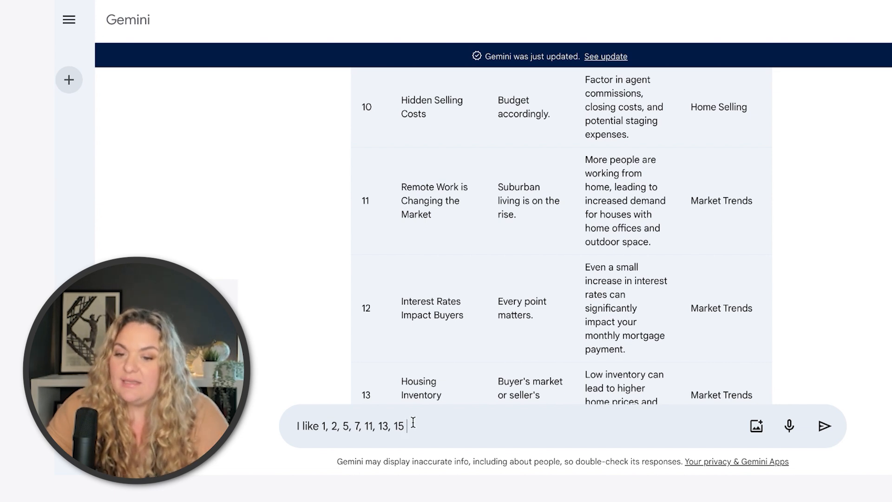
type("lease create 20 more like that")
key("Return")
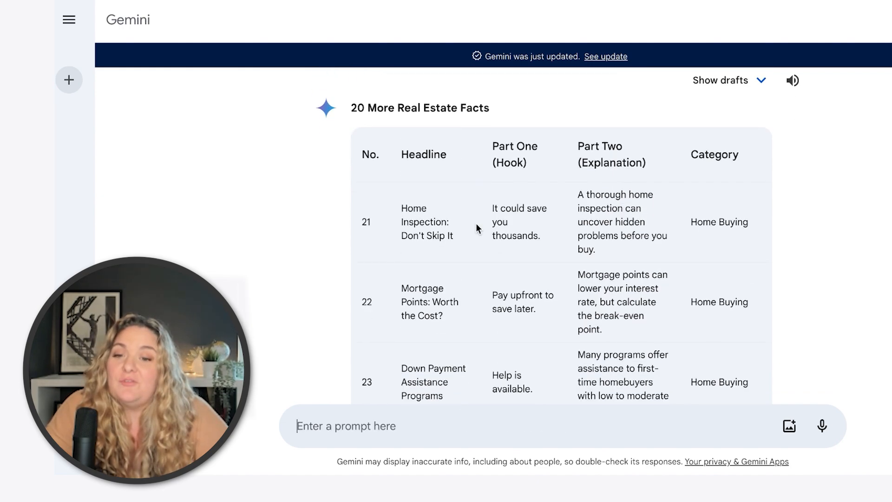
Look through the new facts numbered 21 to 40 and export their table to Google Sheets.
scroll(476, 223, "down", 20)
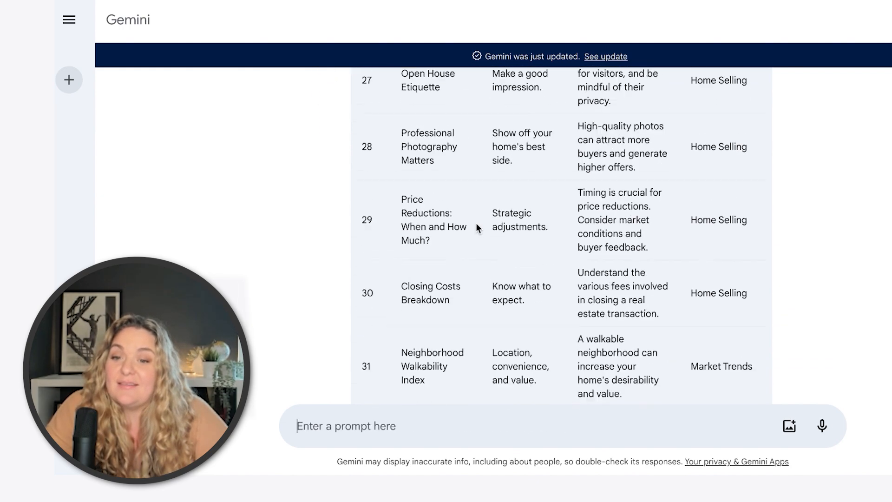
scroll(476, 222, "down", 10)
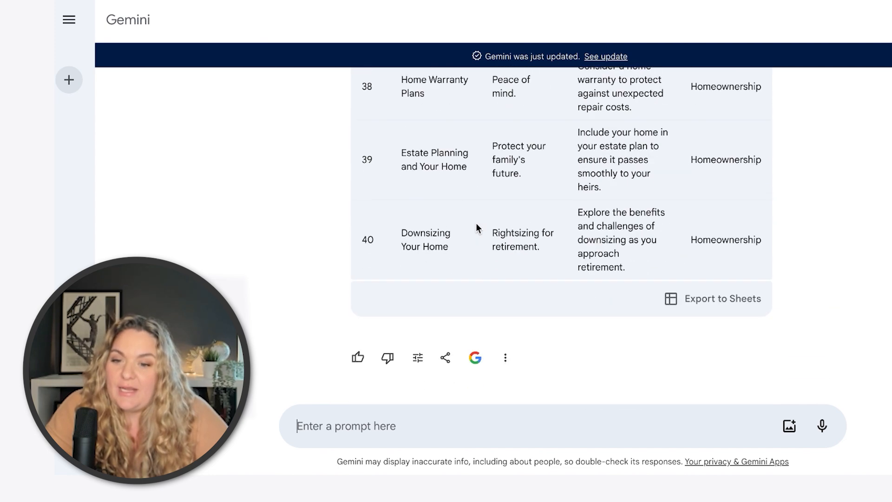
left_click(717, 300)
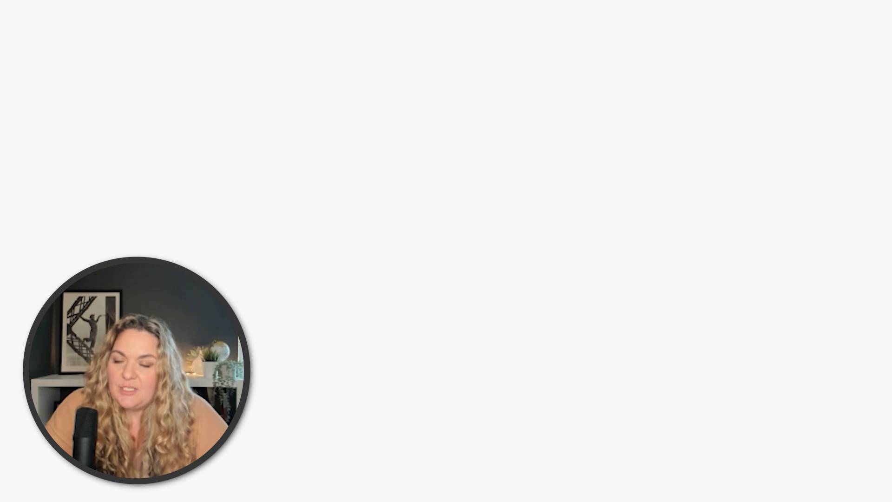
Delete the "No." column from the exported spreadsheet.
left_click(80, 108)
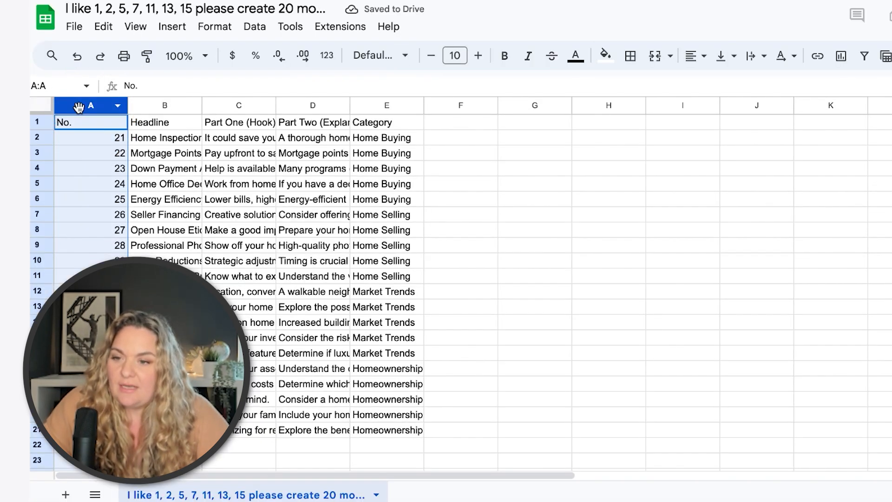
right_click(78, 108)
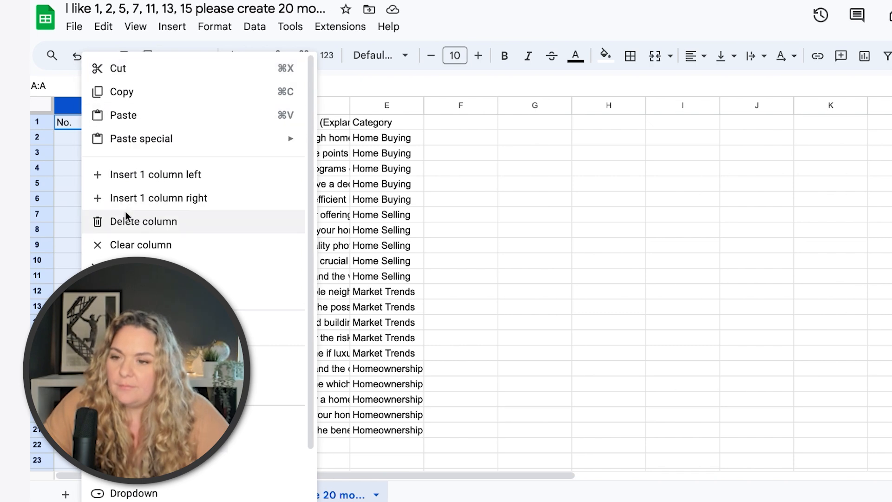
left_click(125, 221)
Download the spreadsheet as a Comma Separated Values (.csv) file.
left_click(76, 29)
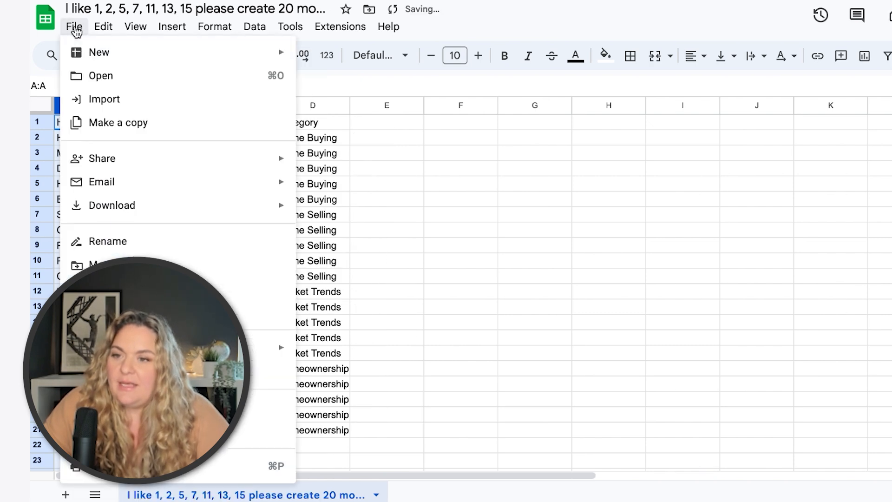
mouse_move(114, 212)
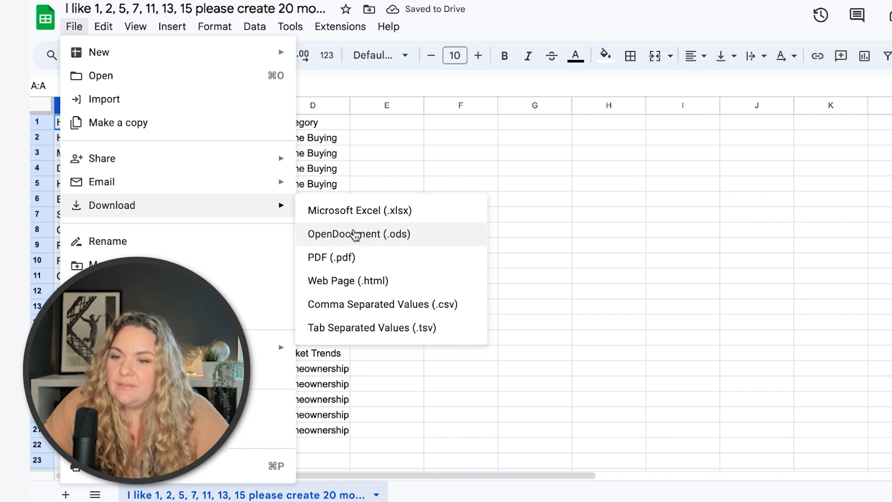
left_click(352, 308)
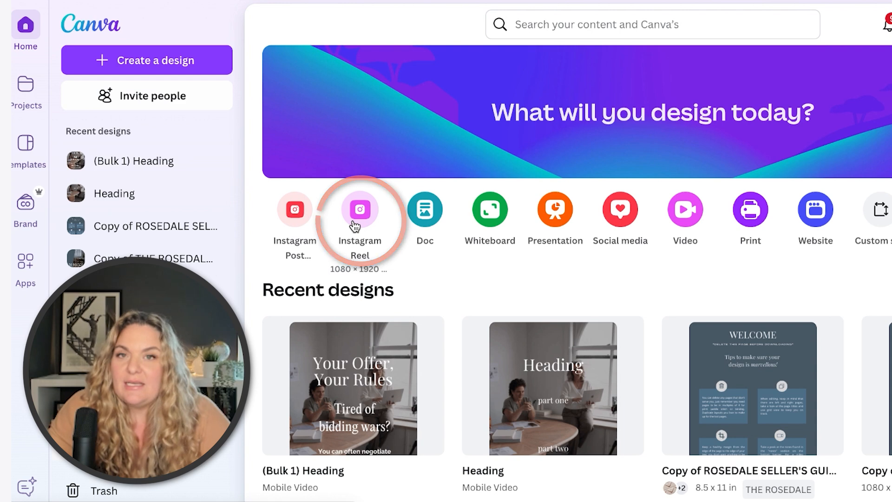
Switch to Canva, create a blank 1080 × 1920 Instagram Reel design and show the uploaded videos.
left_click(356, 225)
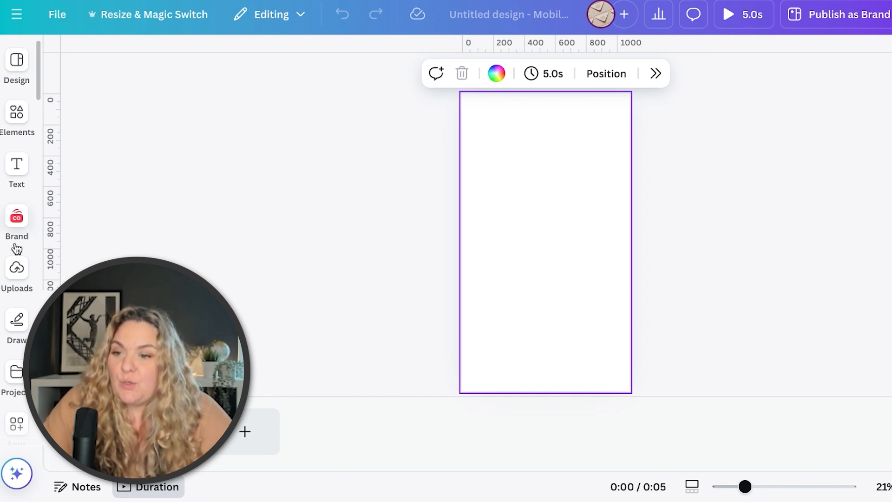
left_click(17, 217)
left_click(15, 274)
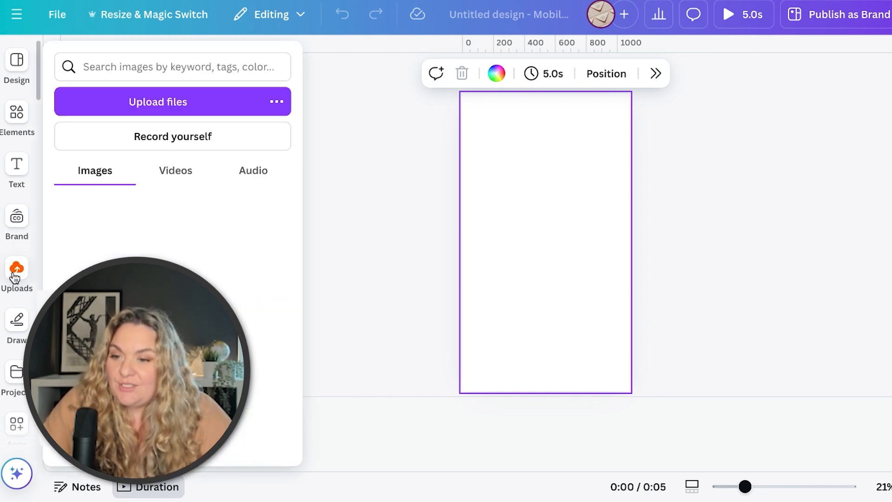
left_click(175, 171)
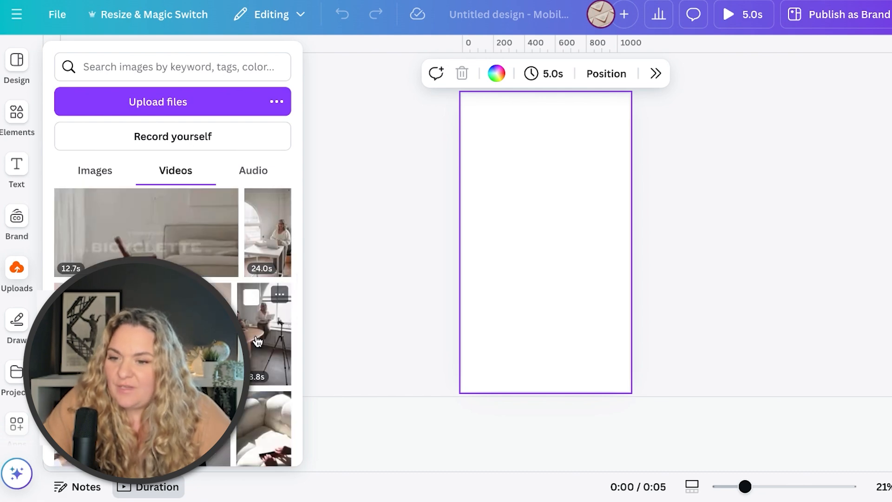
Add the uploaded 24-second video of the woman at the desk and set it as the page background.
left_click(270, 230)
right_click(523, 199)
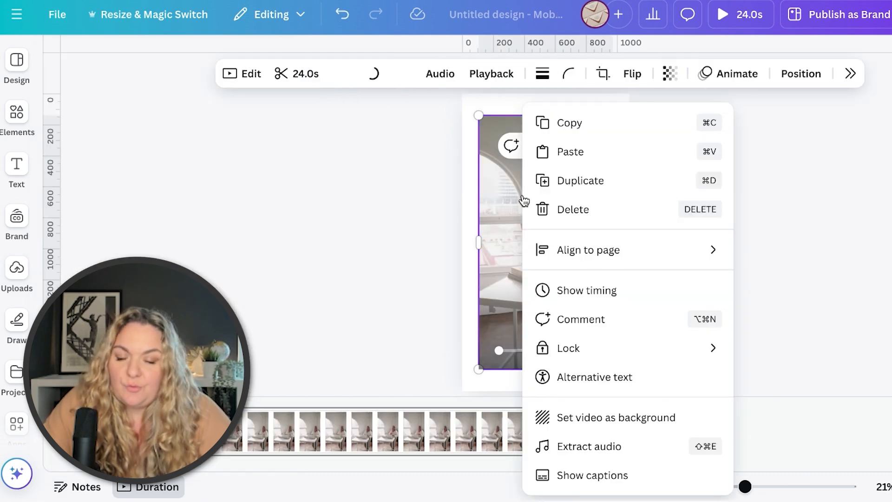
left_click(356, 241)
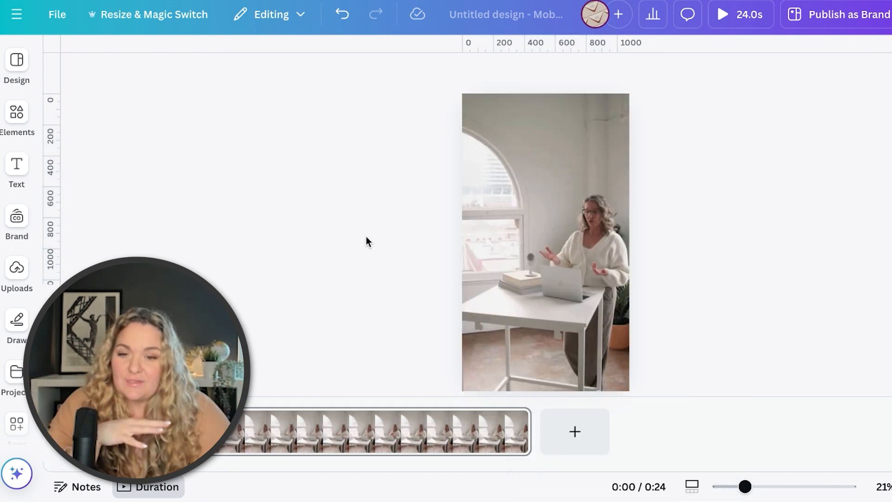
Darken the background video by lowering its opacity below 100 and setting the background color behind it to black.
left_click(490, 190)
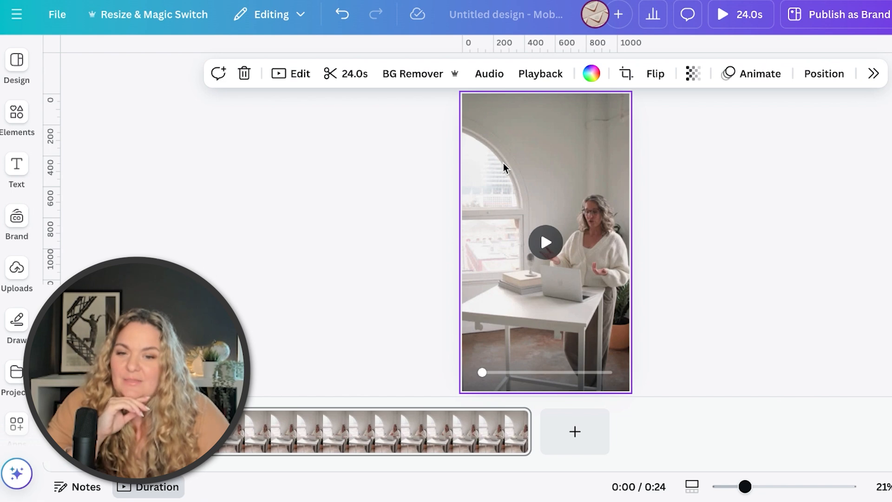
left_click(696, 74)
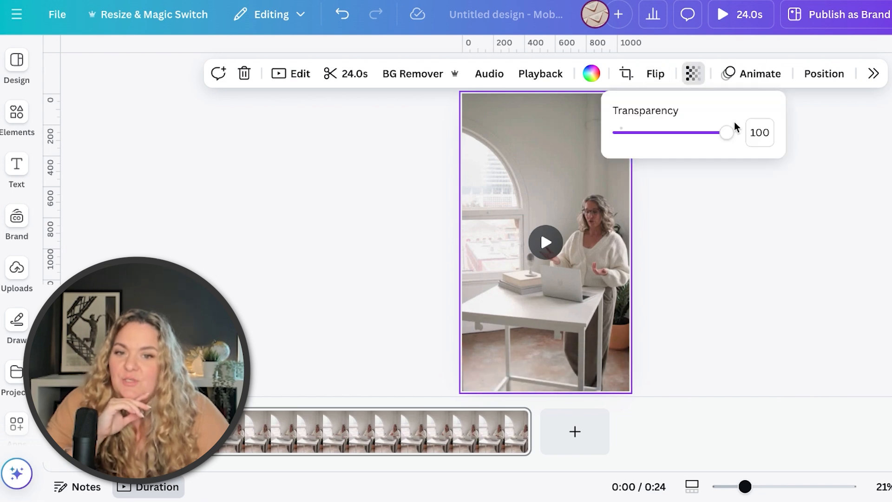
left_click_drag(736, 127, 702, 132)
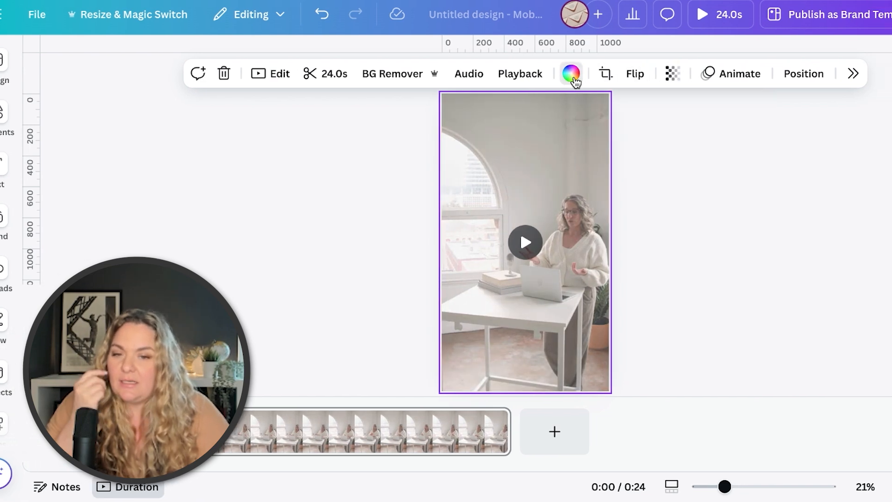
left_click(580, 75)
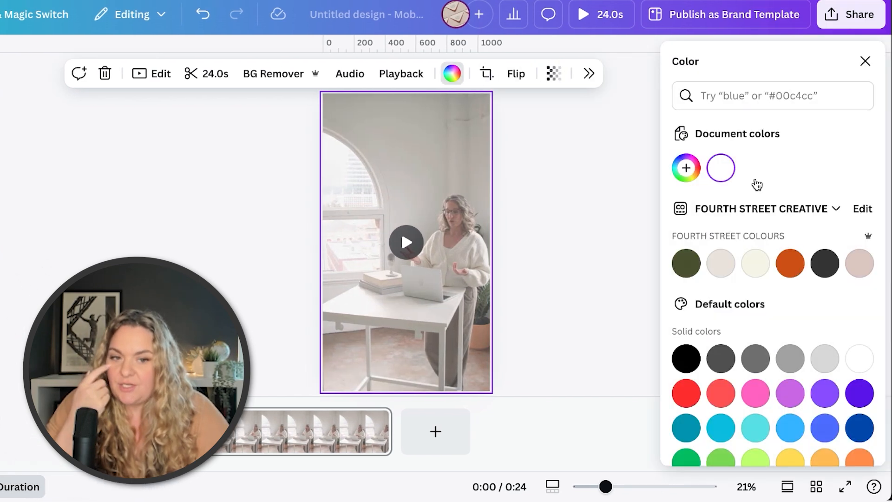
left_click(672, 361)
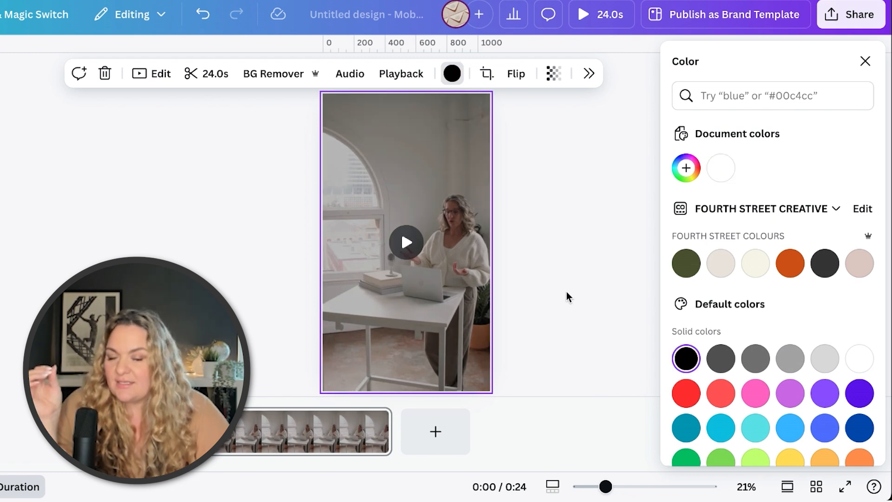
left_click(264, 218)
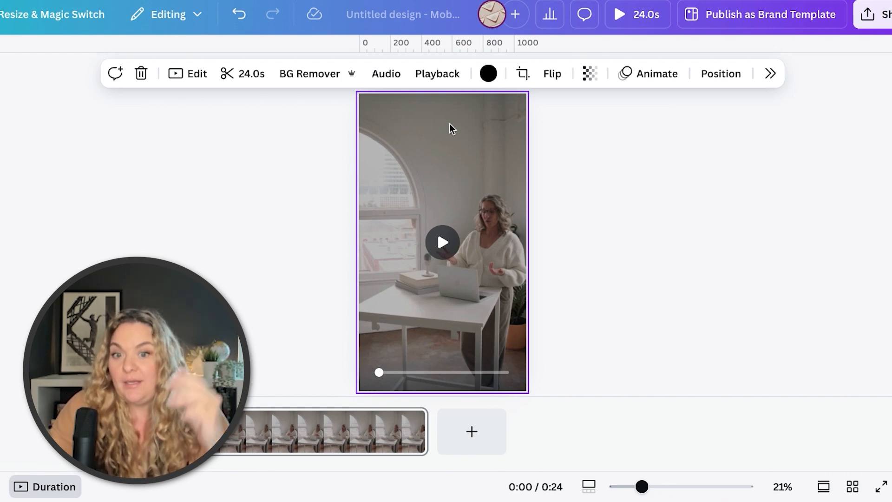
Add a text box, enlarge it to a font size of about 46.7 and center it near the top of the page.
key("t")
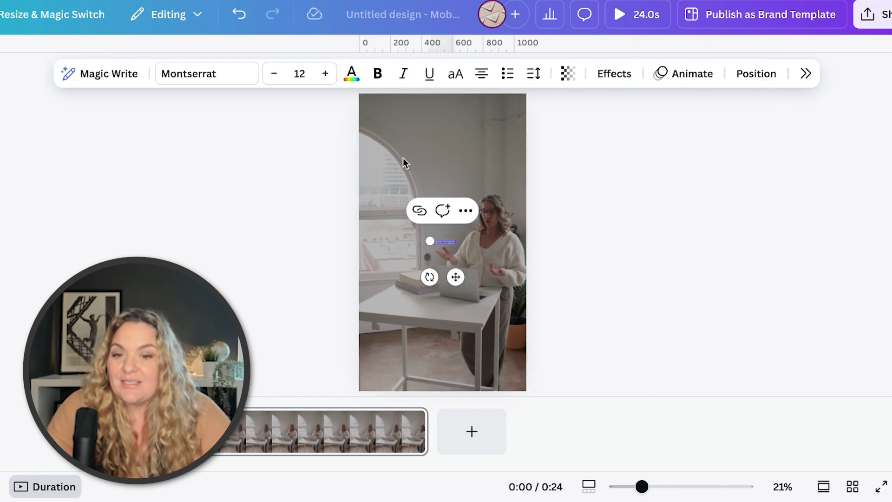
left_click_drag(430, 240, 376, 235)
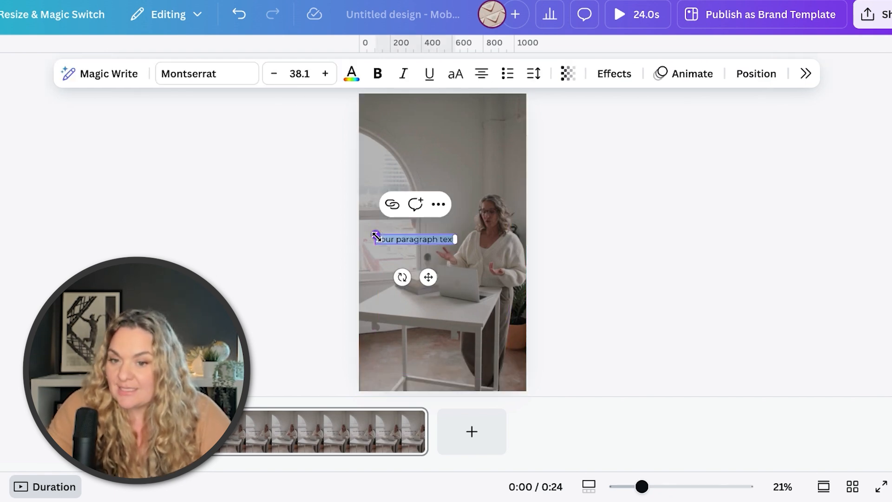
left_click_drag(428, 278, 456, 178)
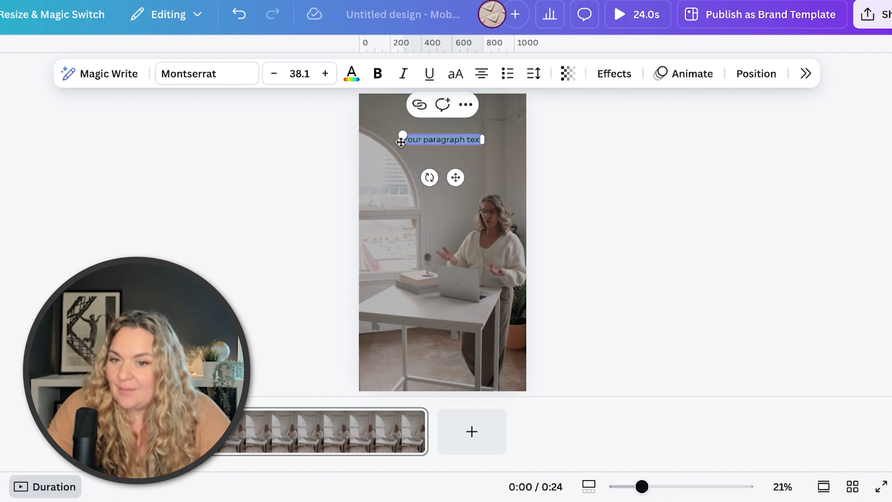
left_click_drag(398, 135, 382, 133)
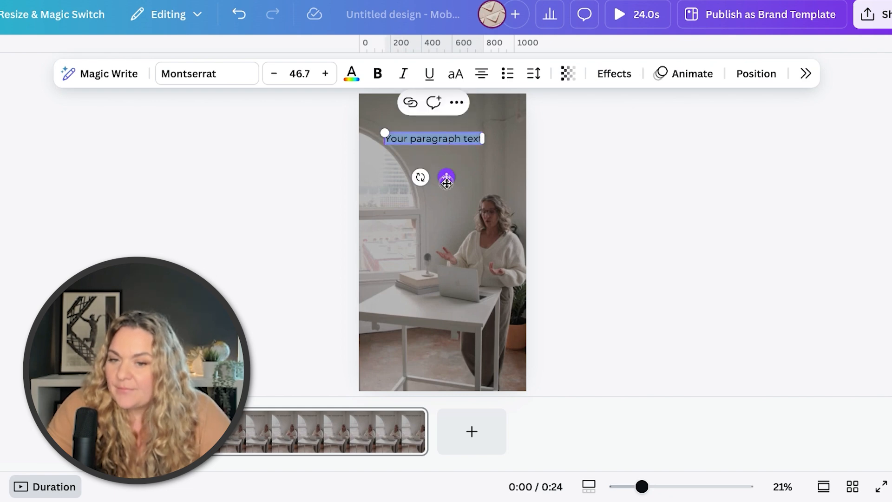
left_click_drag(446, 176, 453, 185)
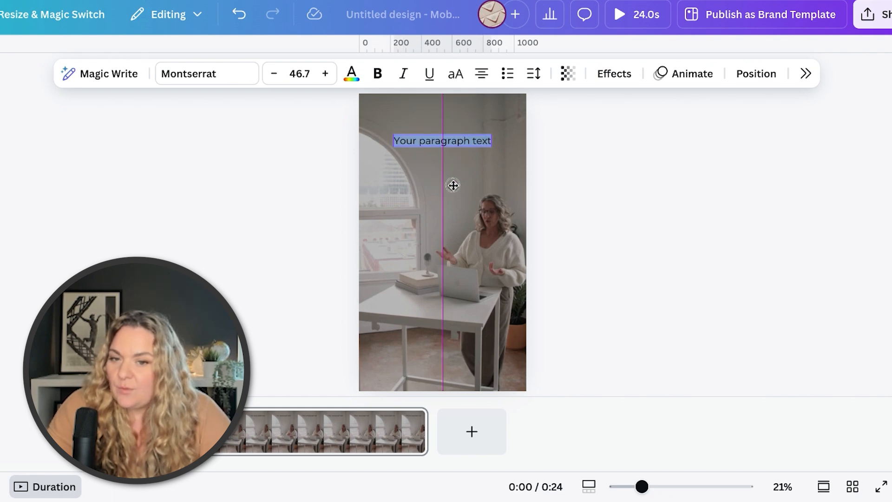
Change the text's font to PP Editorial New and enlarge it to a size of about 58.1.
left_click(225, 75)
scroll(788, 202, "down", 6)
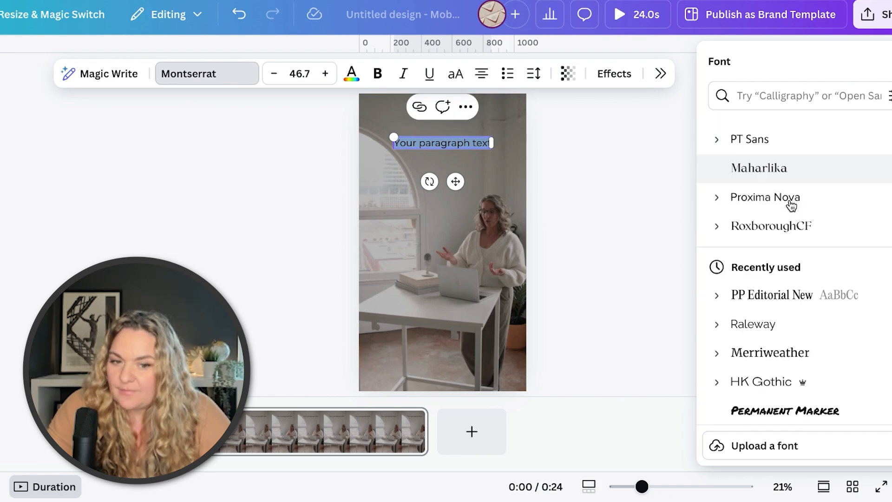
left_click(779, 172)
left_click_drag(394, 138, 383, 134)
Recolor the paragraph text with the light beige from the Fourth Street Colours brand palette.
left_click(352, 74)
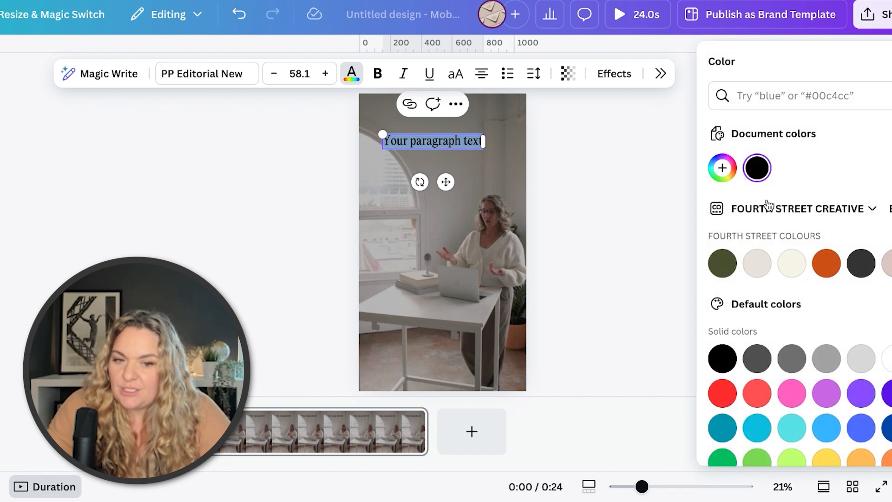
left_click(758, 262)
left_click(389, 165)
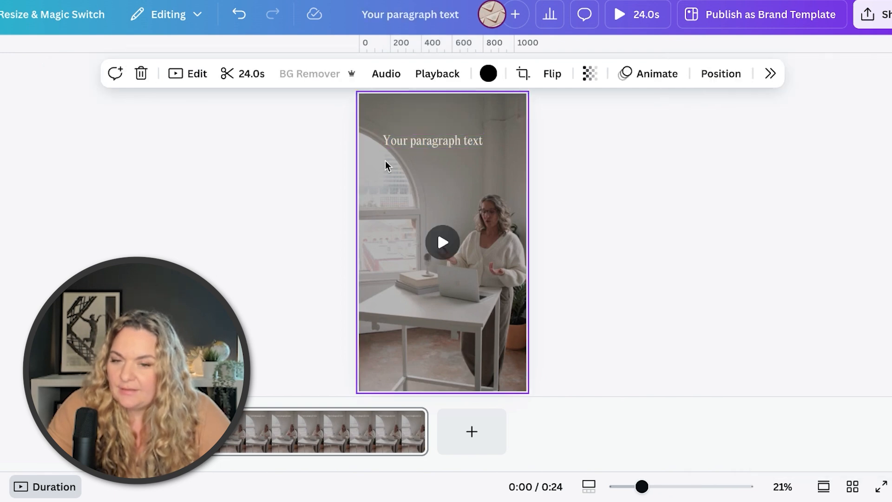
Enlarge the paragraph text to a size of about 86.5, wrap it onto two lines and center it near the page's upper edge.
left_click_drag(415, 152, 425, 171)
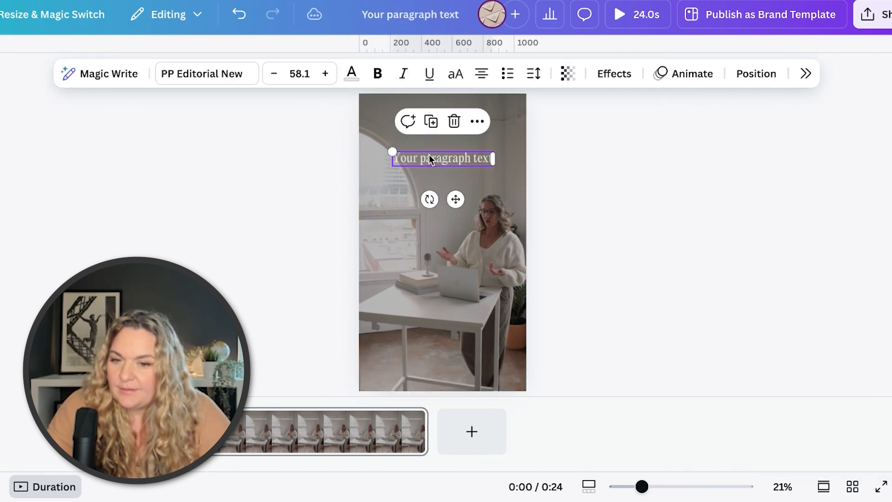
left_click_drag(495, 161, 471, 161)
left_click_drag(391, 150, 367, 142)
mouse_move(470, 141)
left_mouse_down()
mouse_move(484, 141)
mouse_move(470, 147)
left_mouse_up()
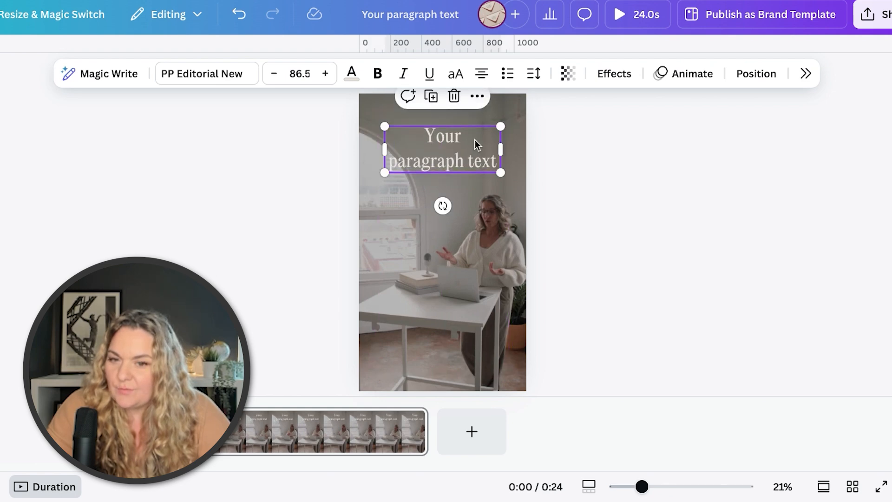
Tighten the heading text's line spacing slightly and set it in uppercase.
left_click(534, 74)
mouse_move(506, 184)
left_mouse_down()
mouse_move(490, 186)
mouse_move(497, 184)
left_mouse_up()
key("Escape")
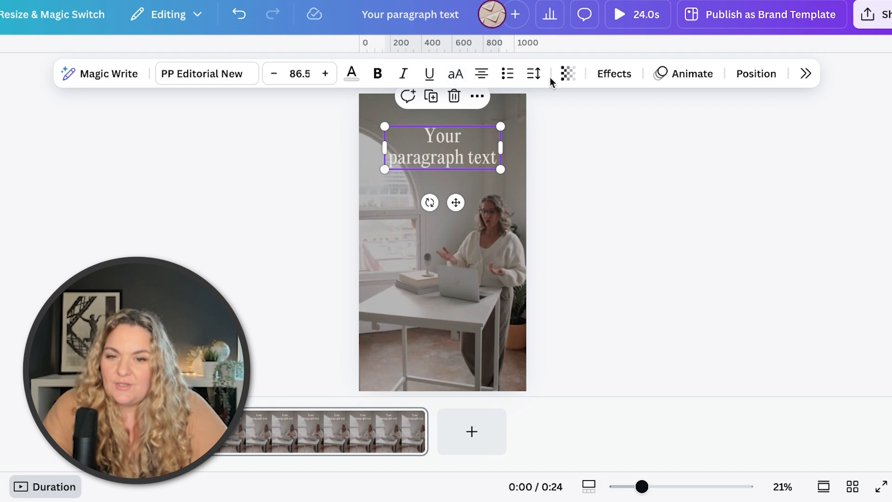
left_click(534, 74)
left_click(456, 73)
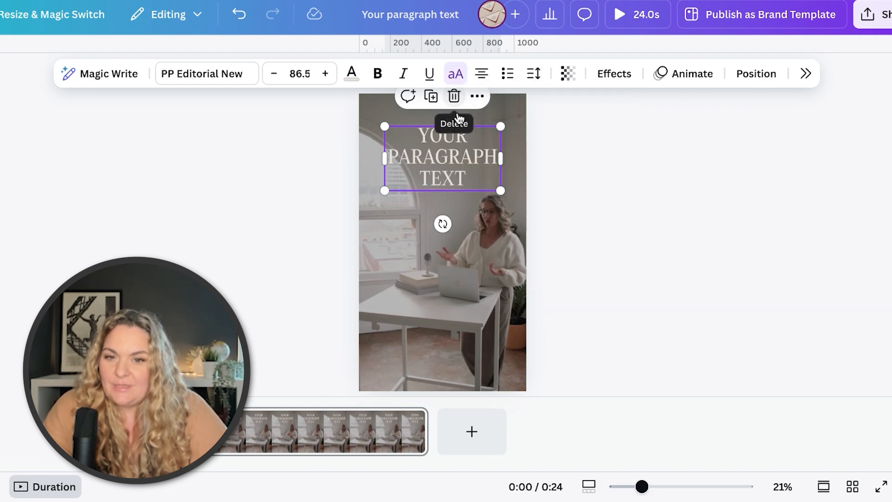
left_click(333, 161)
left_click(409, 171)
Add a second text box below the heading reading "Part one", without uppercase, and narrow its box to fit the text.
left_click(431, 219)
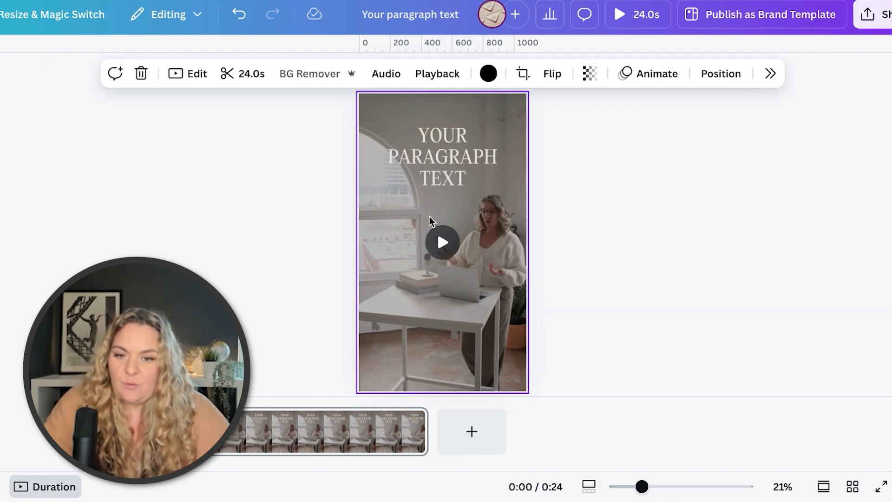
key("t")
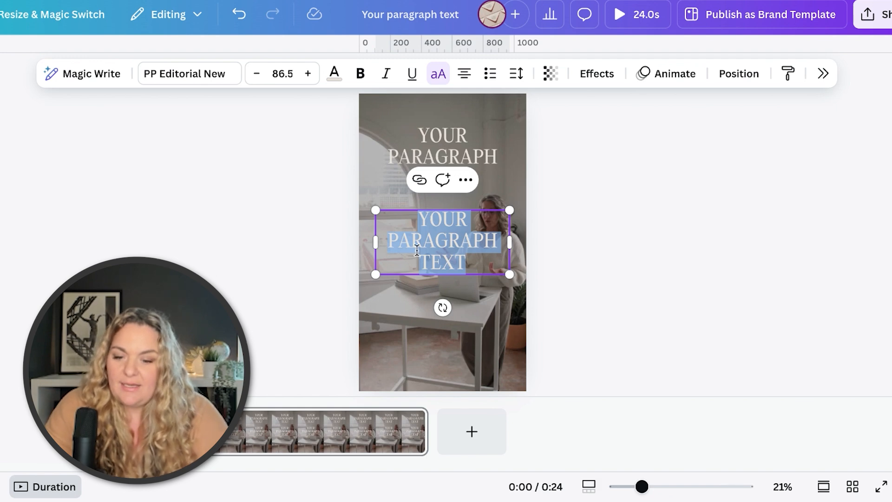
type("PARTON")
key("BackSpace")
key("BackSpace")
type("one")
left_click(389, 73)
left_click_drag(473, 220, 410, 211)
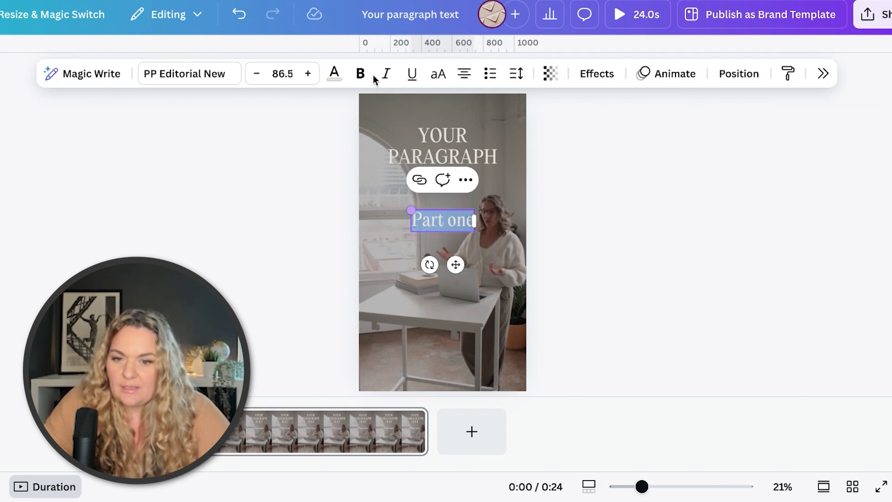
Restyle the "Part one" text as bold uppercase HK Gothic and reduce it to a size of about 47.8.
left_click(216, 79)
scroll(770, 175, "down", 2)
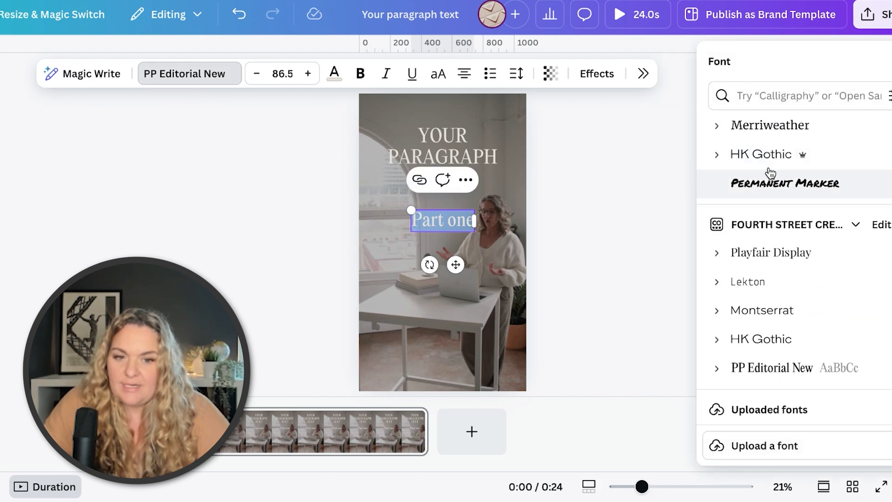
left_click(761, 154)
left_click(401, 249)
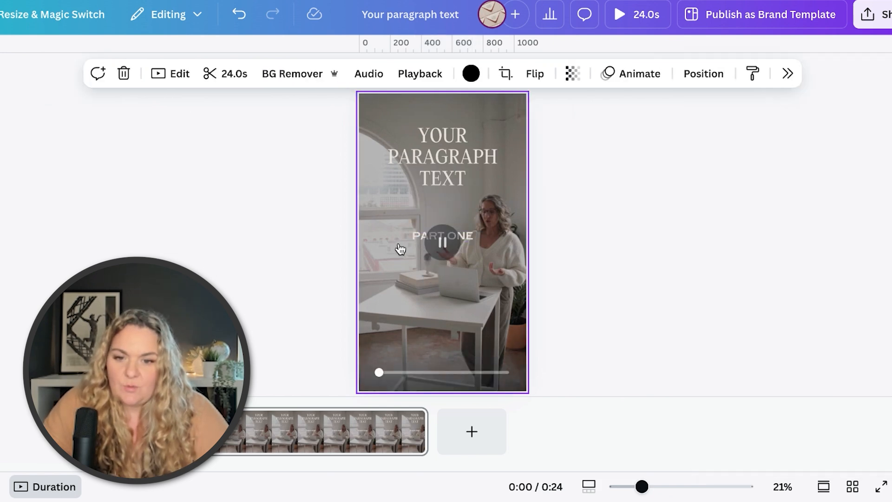
Place a copy of the PART ONE text below it reading "part two" without uppercase, and widen its box evenly around the page center.
left_click(419, 236)
left_click_drag(419, 236, 420, 288)
left_click(420, 288)
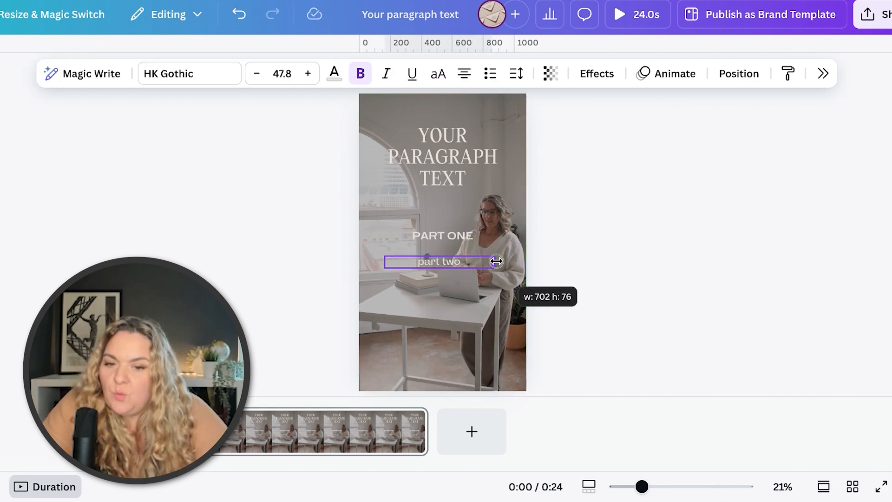
left_click_drag(496, 261, 503, 260)
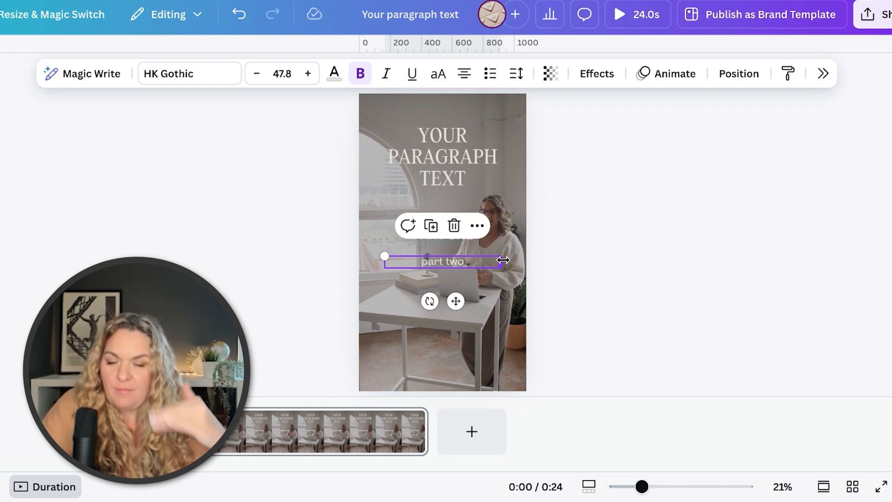
left_click_drag(383, 259, 375, 261)
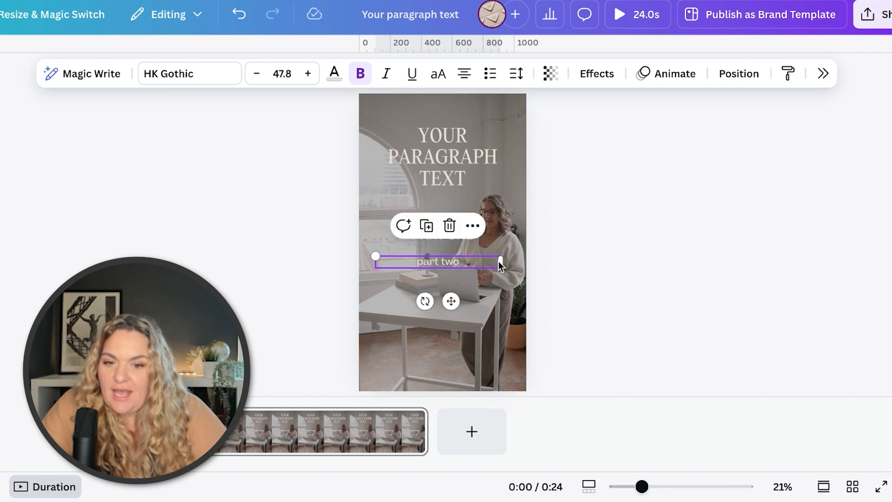
left_click_drag(501, 262, 508, 263)
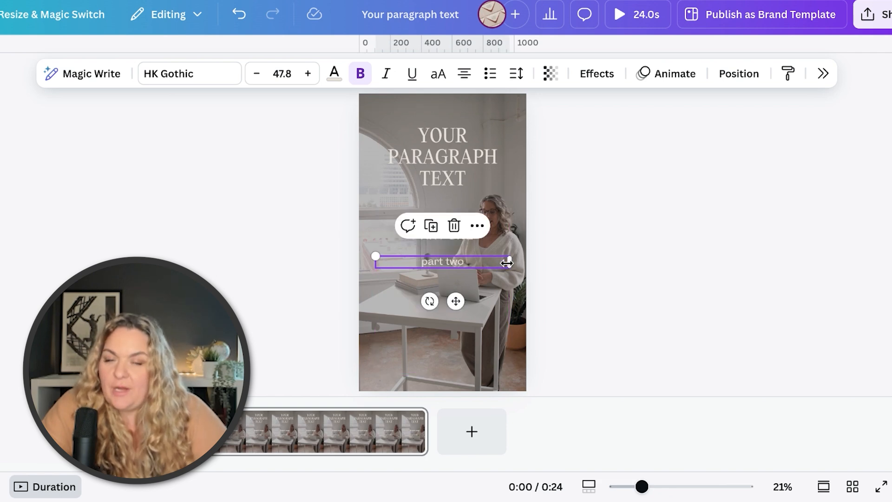
Widen the PART ONE and heading text boxes on both sides to about the width of the "part two" box.
left_click(415, 237)
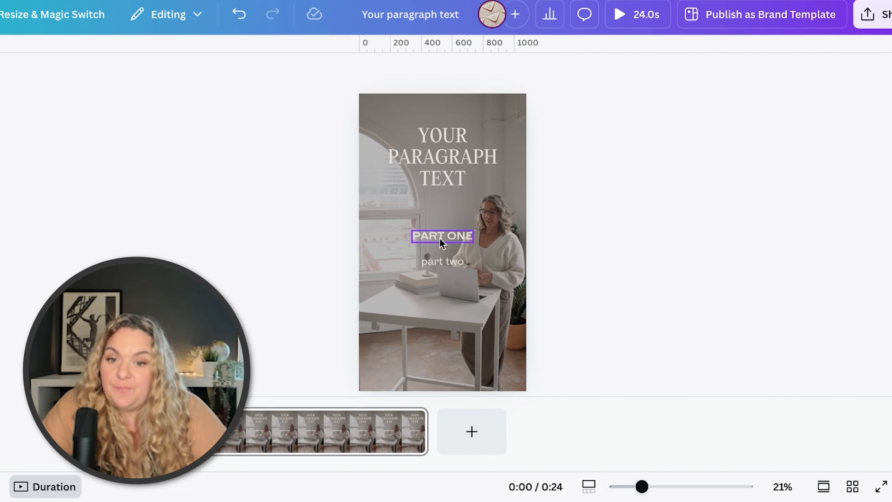
left_click_drag(409, 241, 375, 235)
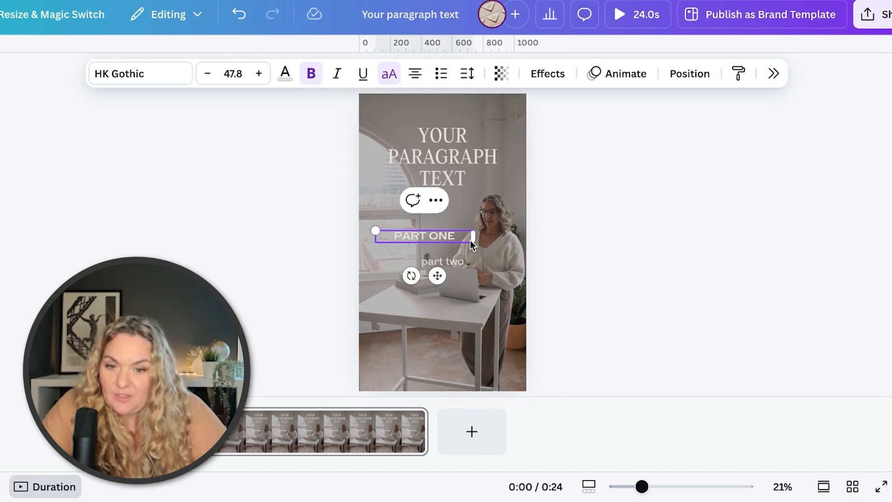
left_click_drag(473, 237, 505, 237)
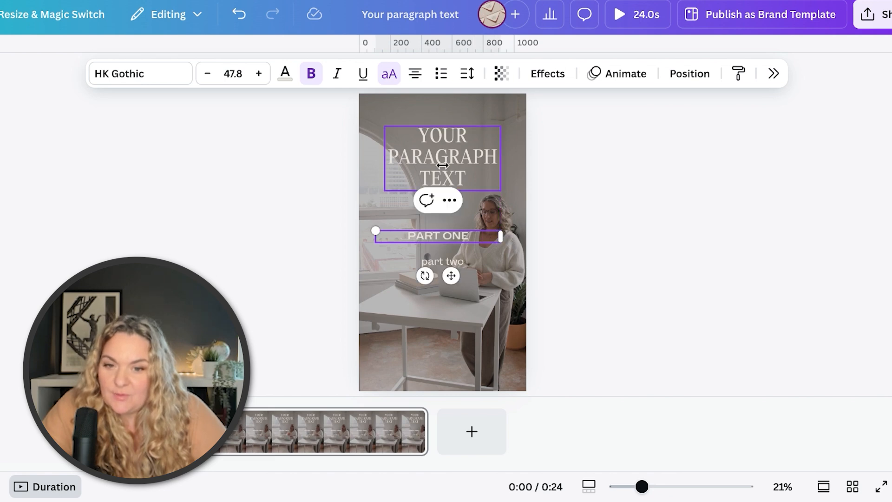
left_click(395, 161)
left_click_drag(380, 162, 375, 164)
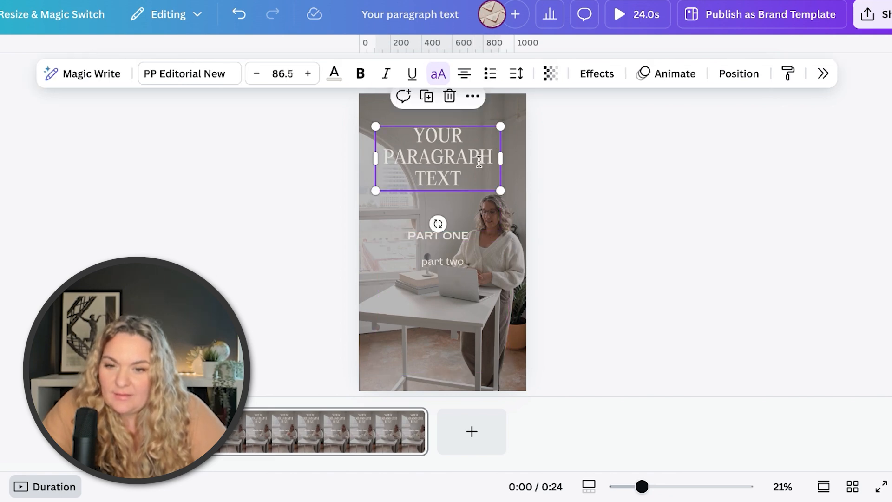
left_click_drag(510, 164, 515, 165)
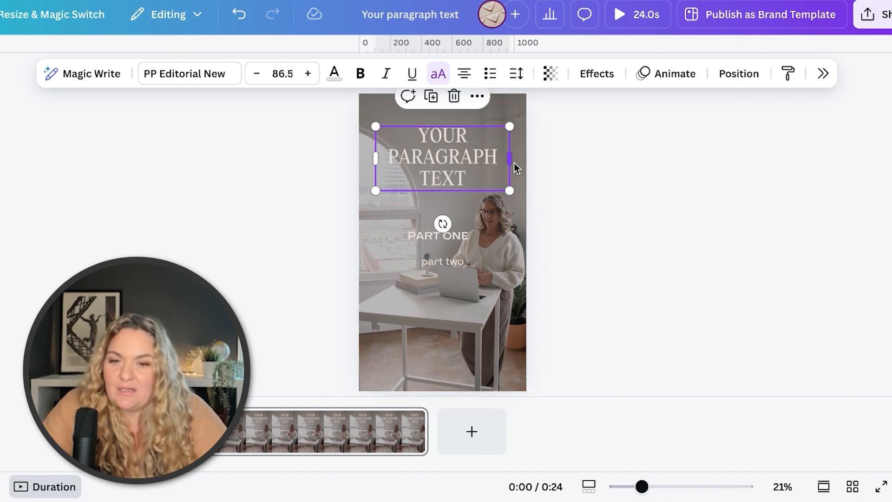
left_click(249, 220)
Align all three text boxes to a common horizontal center.
left_click_drag(355, 122, 484, 296)
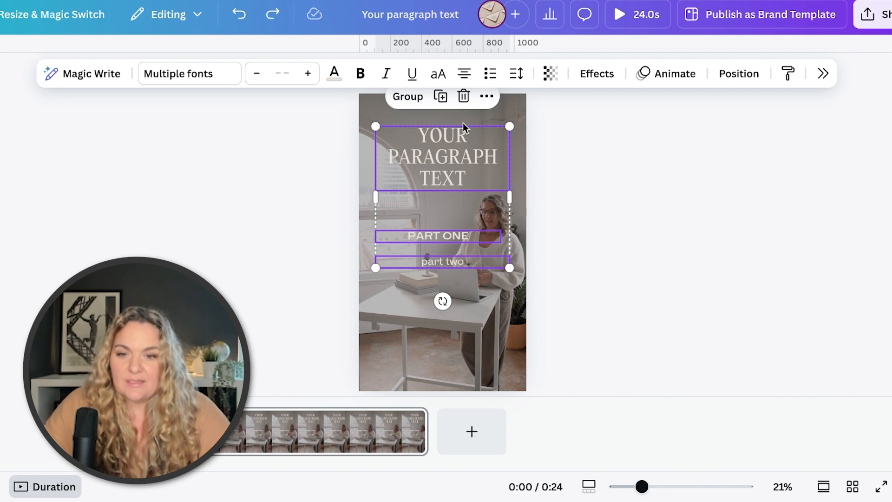
left_click(487, 97)
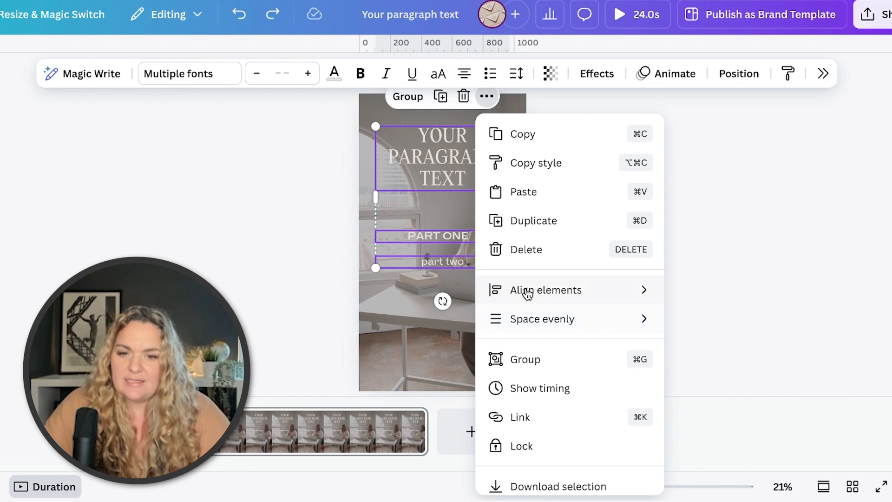
mouse_move(524, 293)
left_click(711, 321)
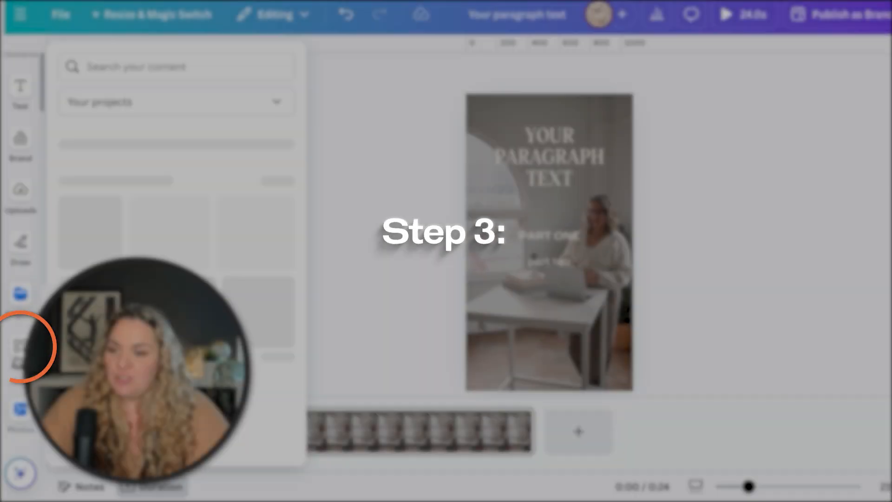
Find the Bulk create app by searching the Canva apps for "bulk create" and open it.
left_click(19, 349)
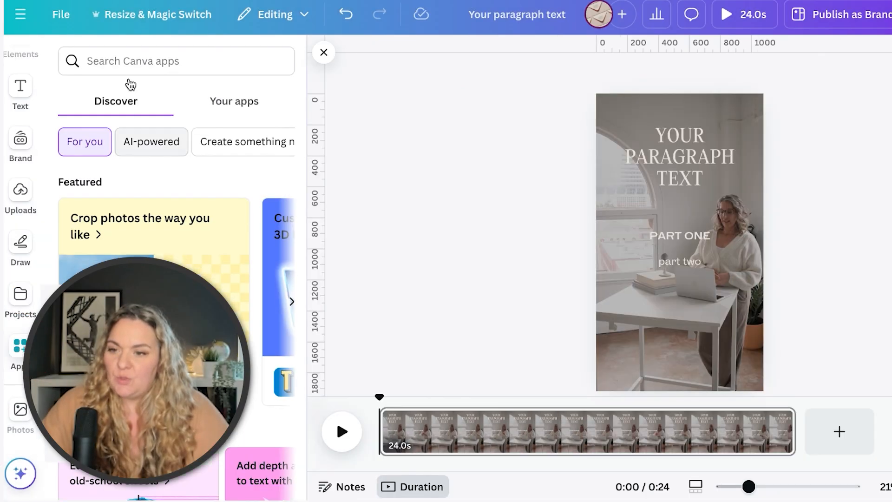
left_click(119, 60)
type("bulk create")
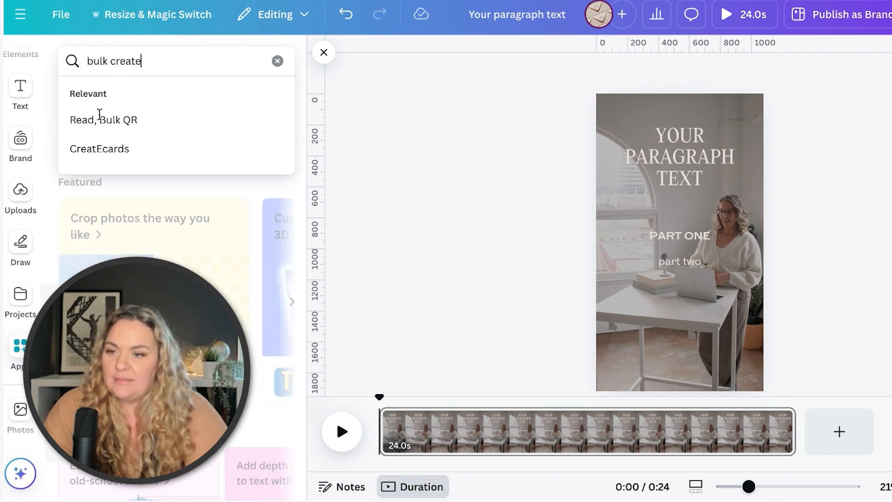
key("Return")
left_click(78, 113)
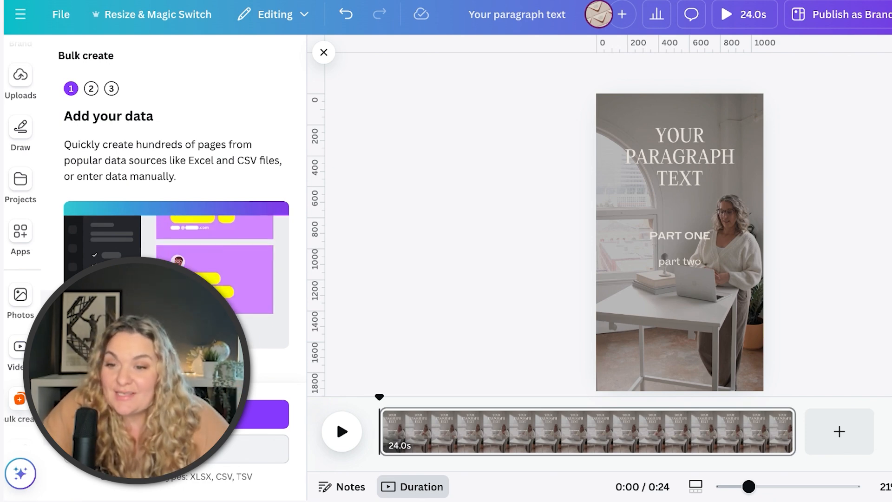
Upload the most recent "I like 1, 2, 5, 7, 11, 13, 15" CSV, ending in (1).csv, from Downloads as the bulk data.
left_click(200, 414)
left_click(484, 131)
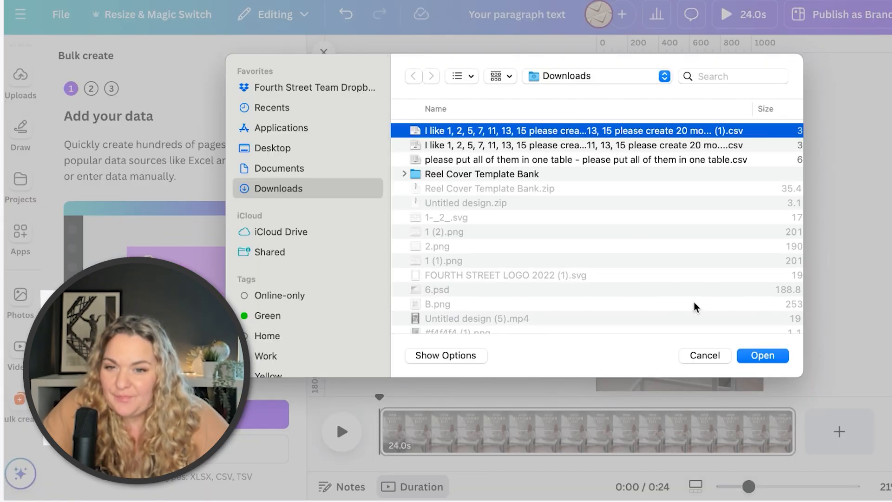
left_click(762, 355)
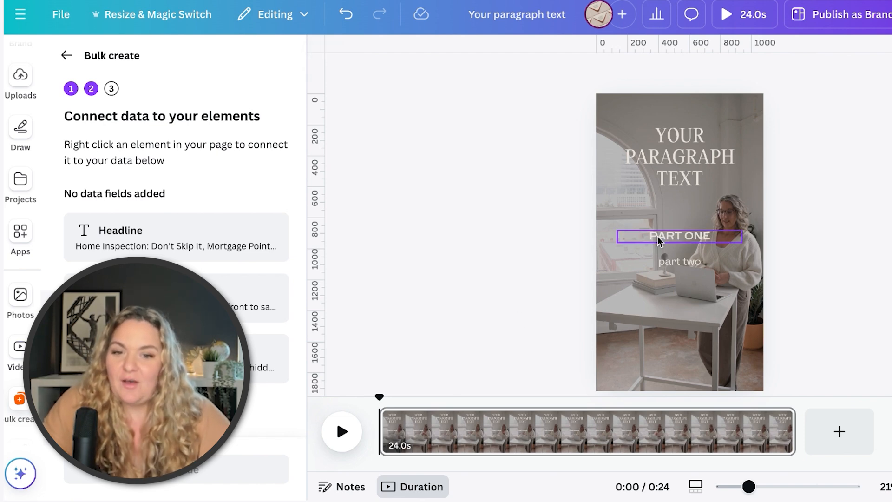
Connect the large heading text box to the Headline data field.
left_click(667, 146)
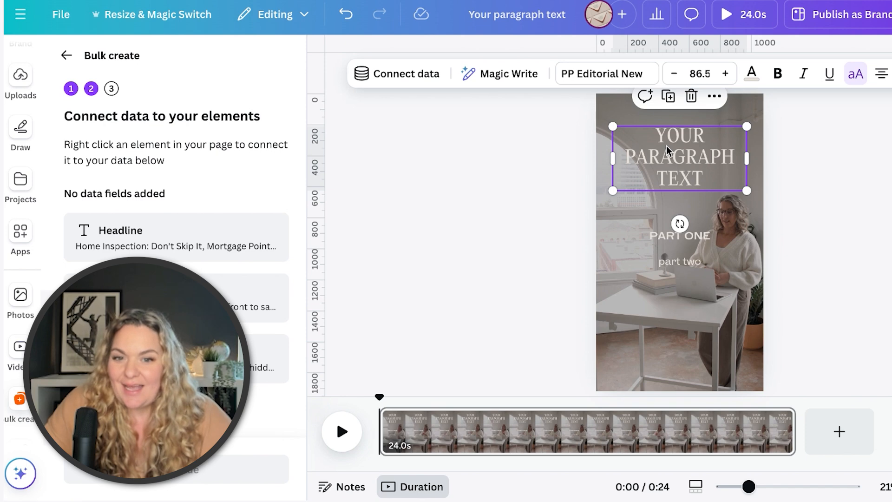
right_click(665, 154)
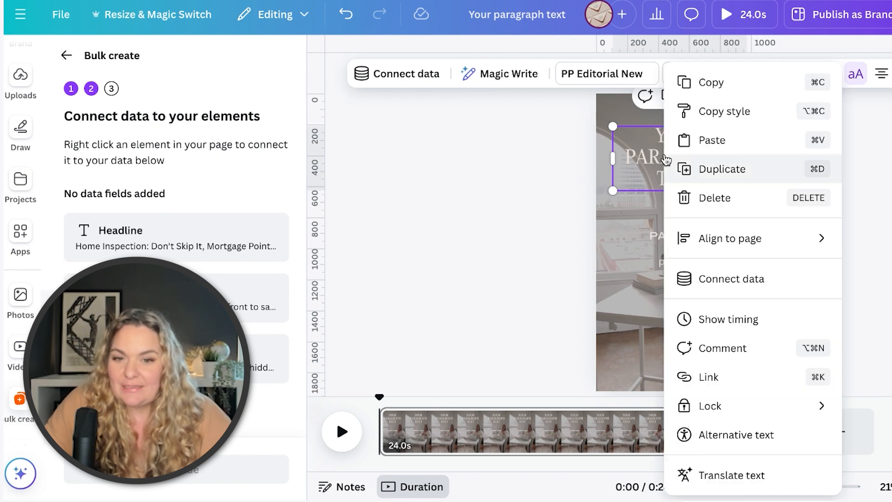
left_click(686, 279)
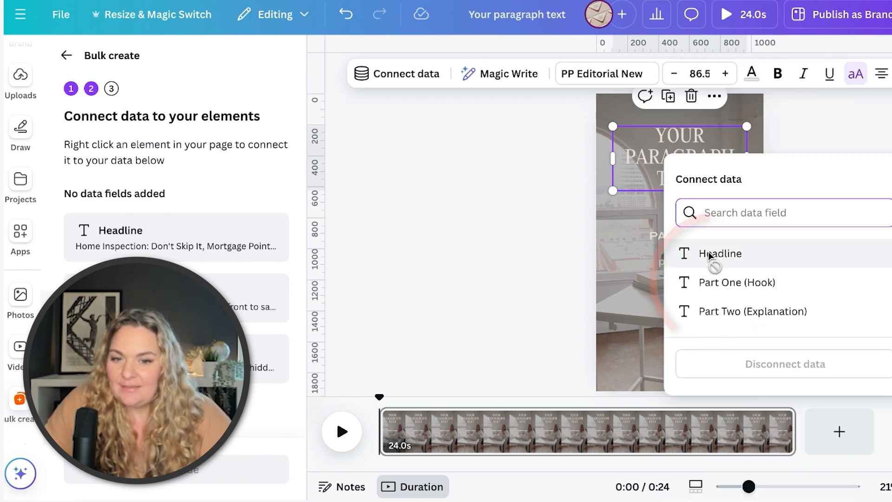
left_click(708, 253)
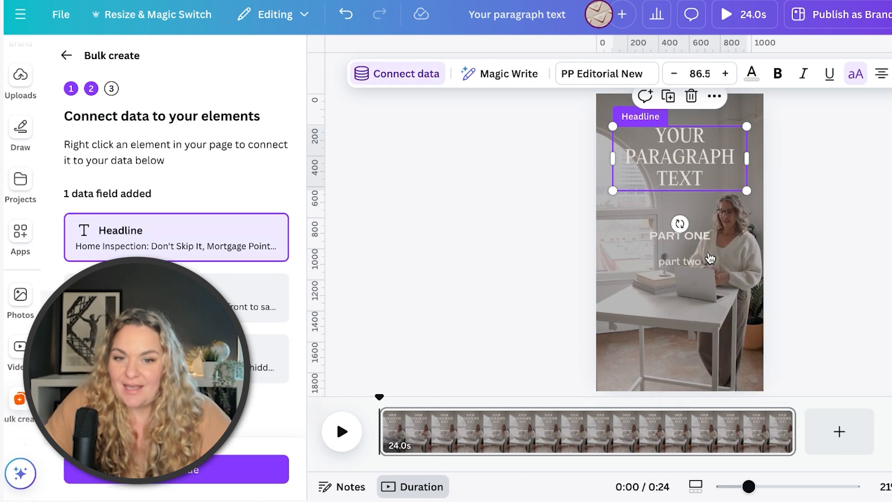
Connect the PART ONE text box to the Part One (Hook) data field.
left_click(679, 238)
right_click(657, 240)
left_click(705, 279)
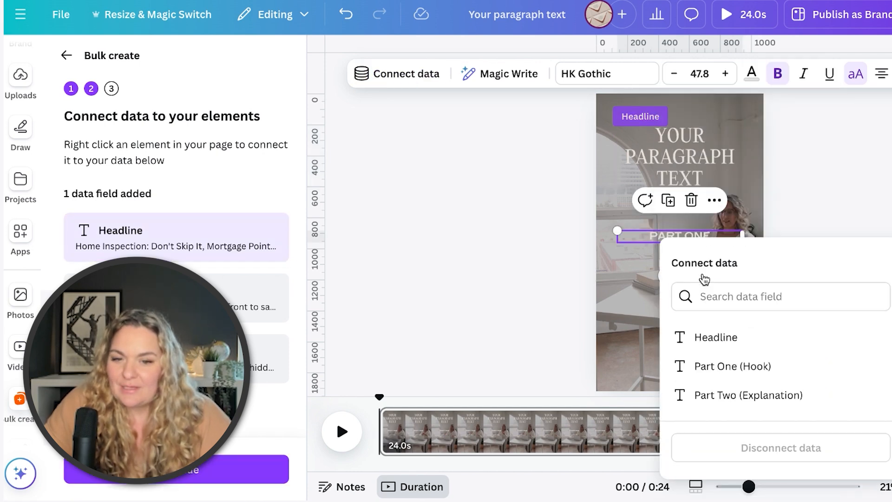
left_click(721, 367)
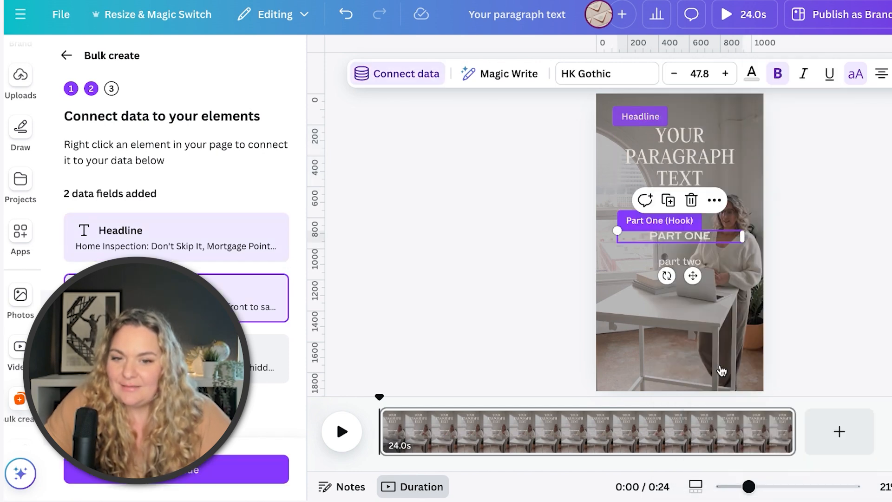
Connect the part two text box to the Part Two (Explanation) data field.
left_click(675, 265)
right_click(674, 265)
left_click(711, 279)
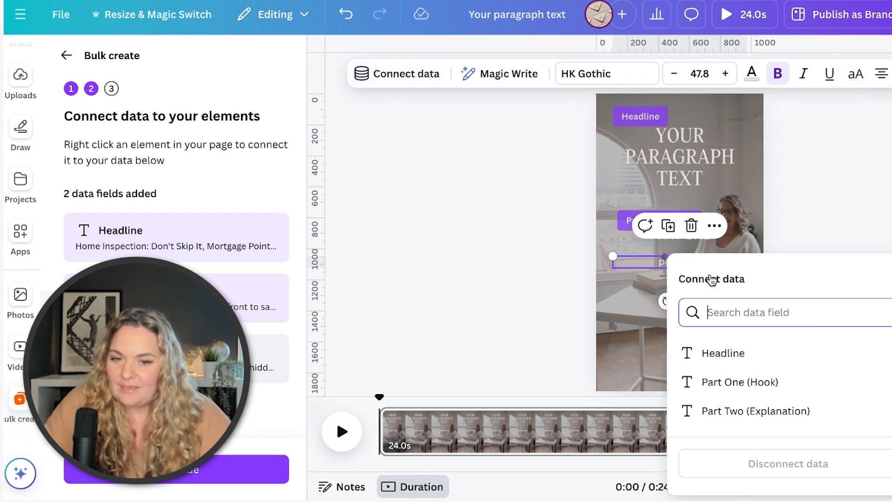
left_click(729, 409)
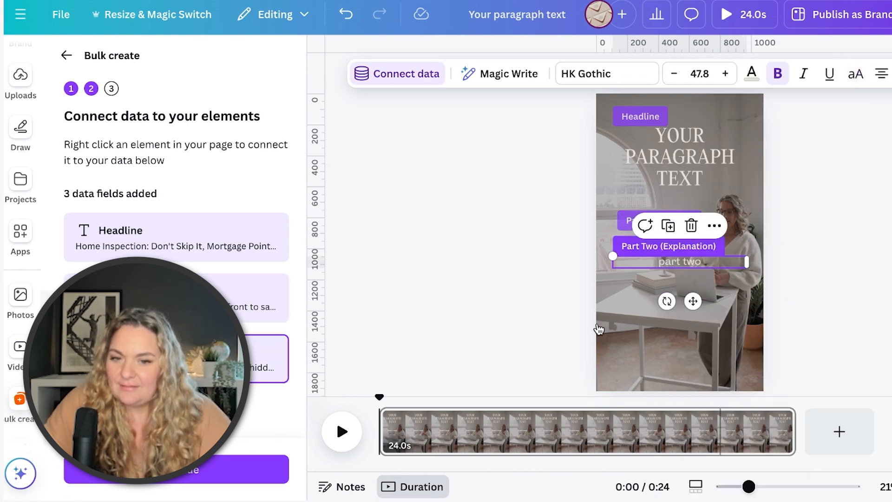
left_click(518, 309)
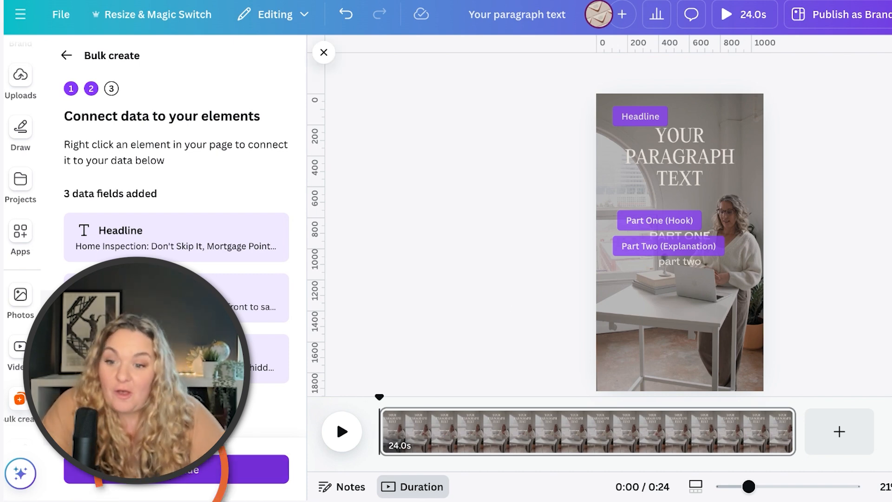
Continue to applying the data and generate the designs with all data rows selected.
left_click(266, 470)
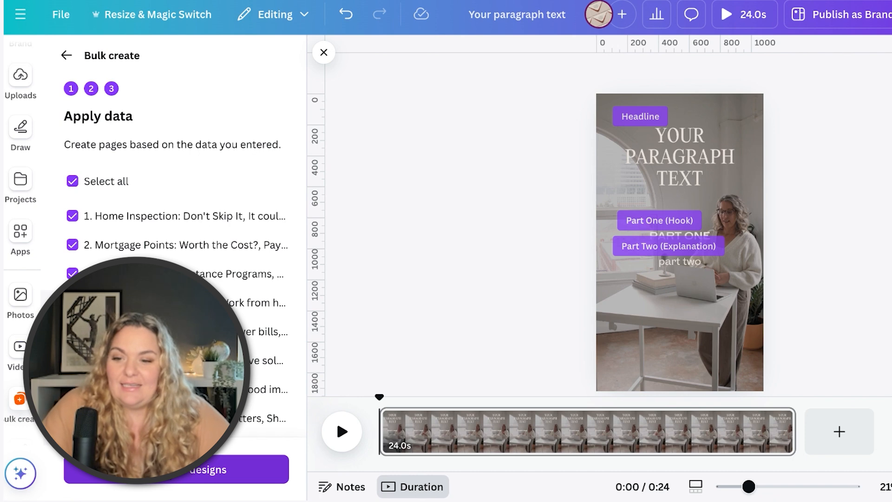
left_click(163, 469)
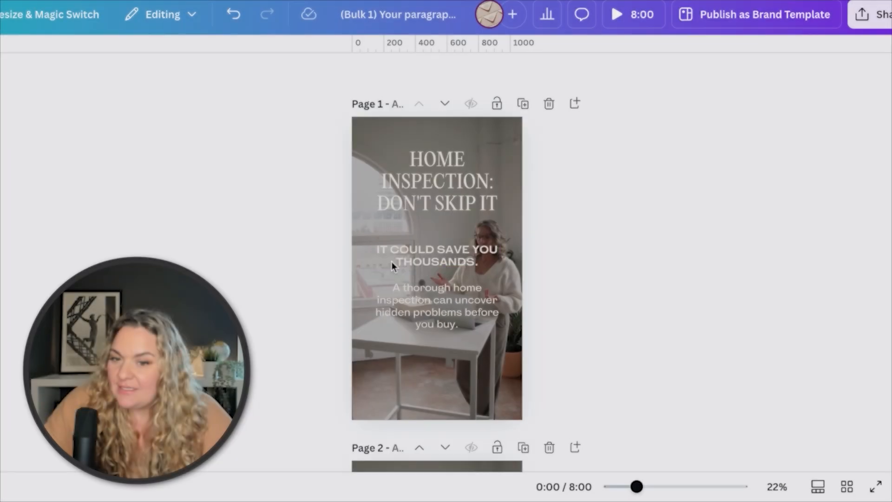
Move the "It could save you thousands." text on page 1 slightly down, closer to the explanation text.
left_click(401, 263)
left_click_drag(401, 263, 401, 268)
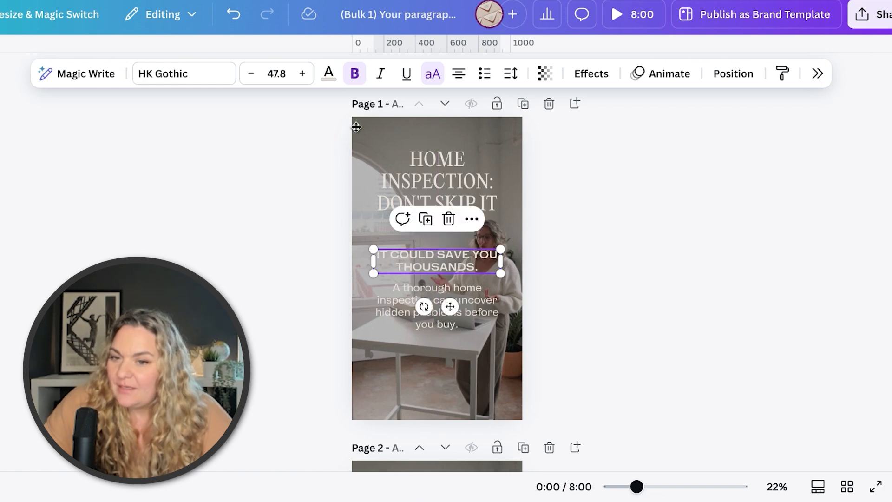
left_click(364, 135)
Move the explanation text about mortgage points on page 2 slightly down to leave a gap below the hook text.
scroll(364, 136, "down", 5)
left_click(371, 227)
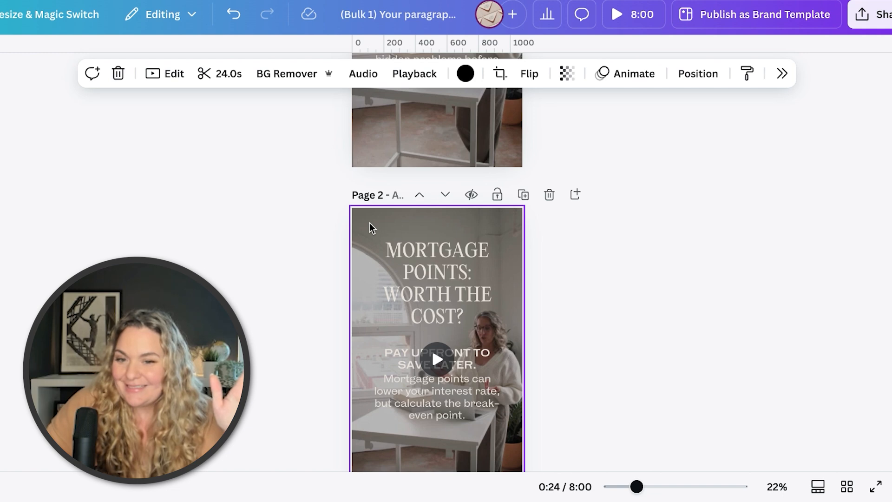
scroll(389, 285, "up", 5)
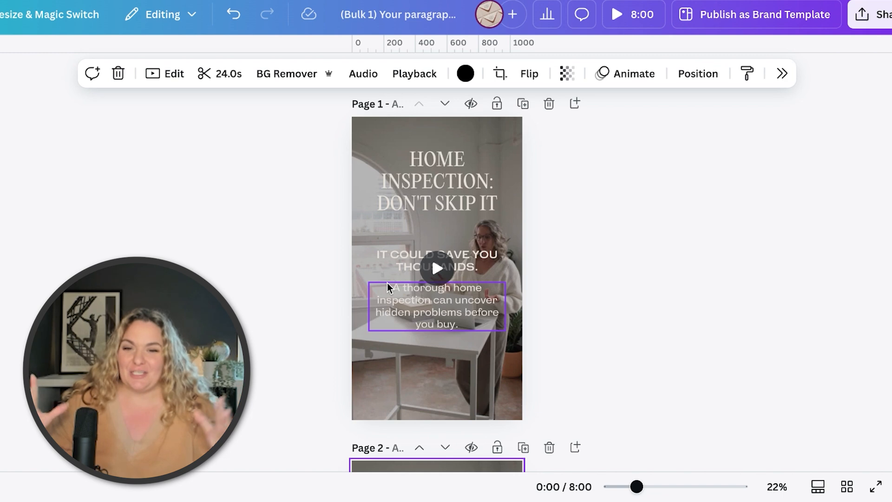
left_click(378, 132)
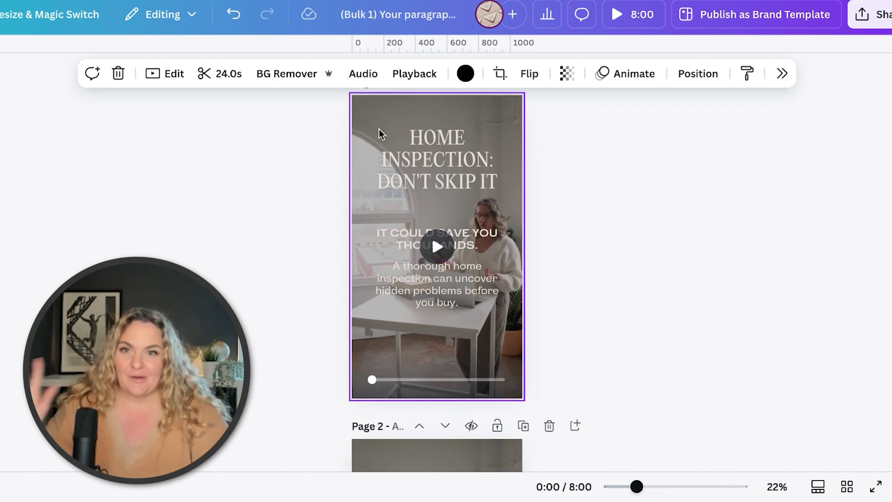
scroll(379, 132, "down", 8)
left_click(386, 247)
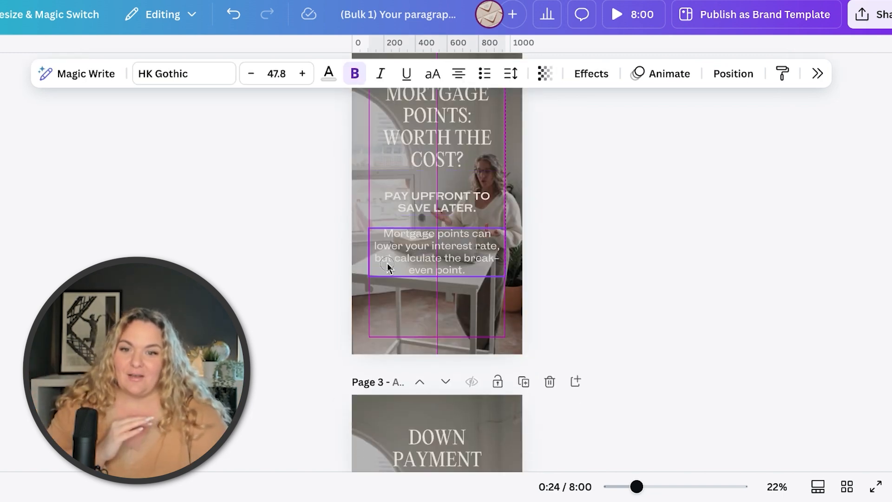
scroll(327, 288, "up", 1)
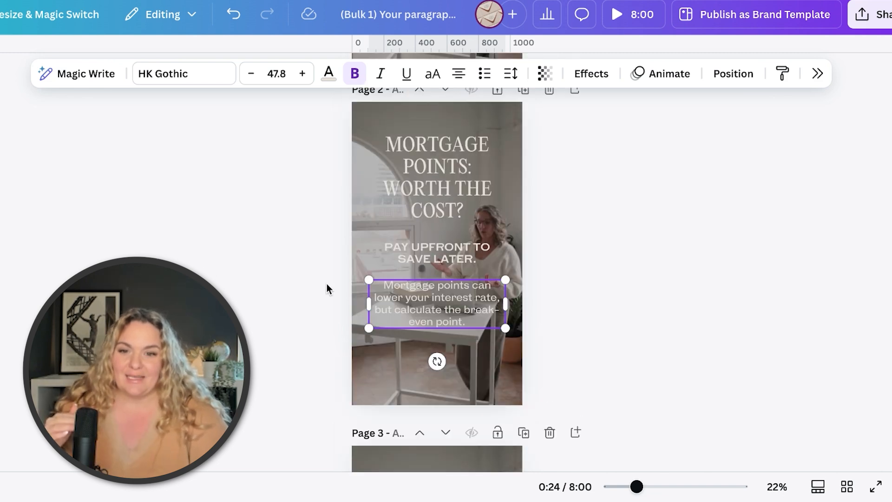
Review the text layout and spacing on the generated Reels from page 2 to page 4.
scroll(327, 288, "down", 3)
left_click(365, 250)
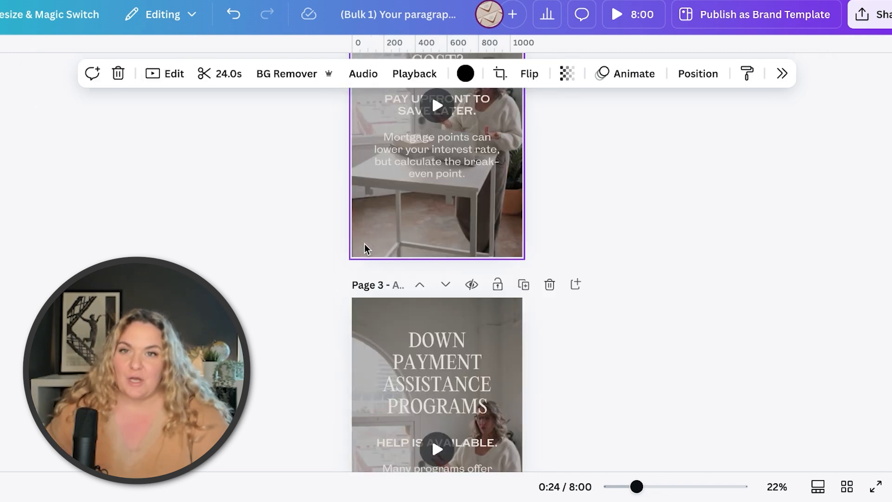
scroll(144, 141, "up", 3)
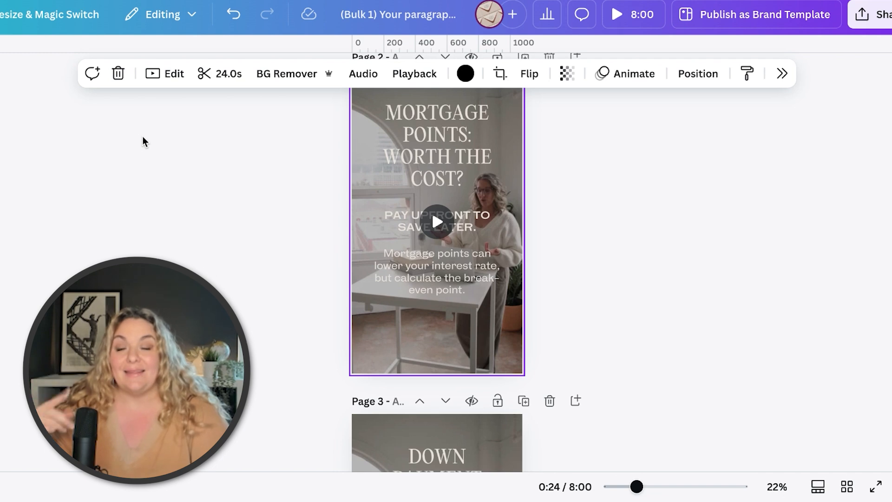
scroll(287, 160, "down", 1)
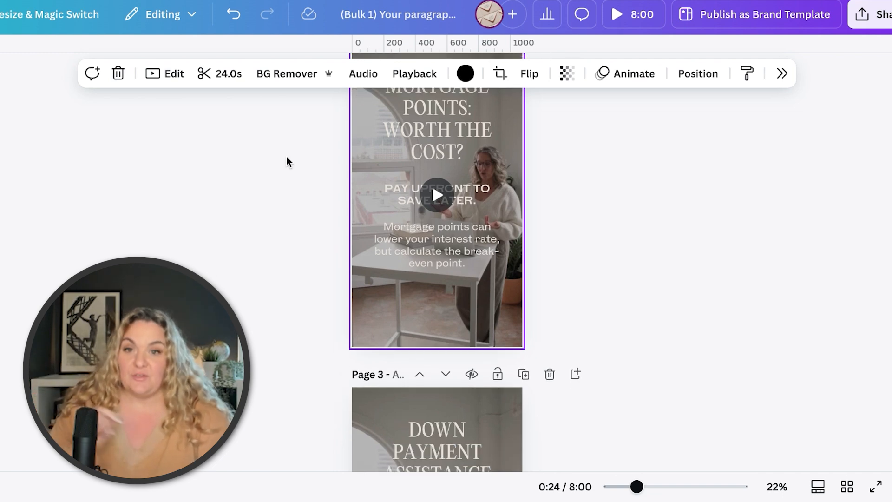
scroll(287, 159, "down", 5)
scroll(287, 162, "down", 5)
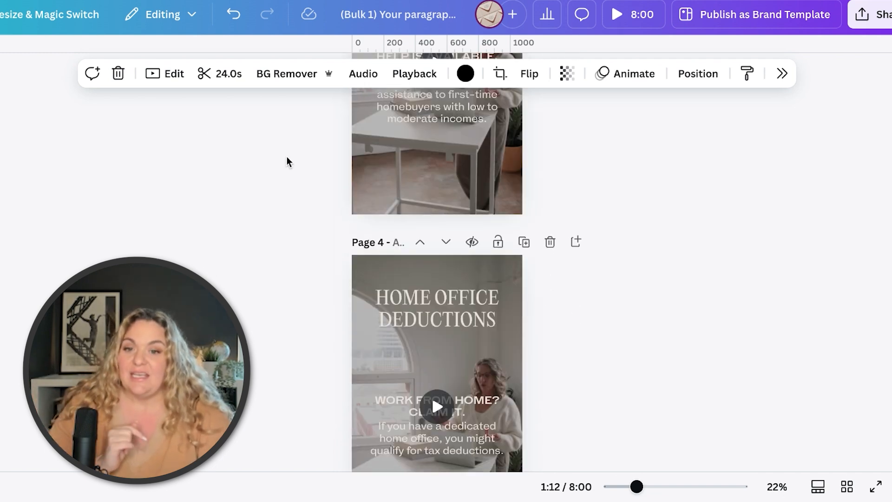